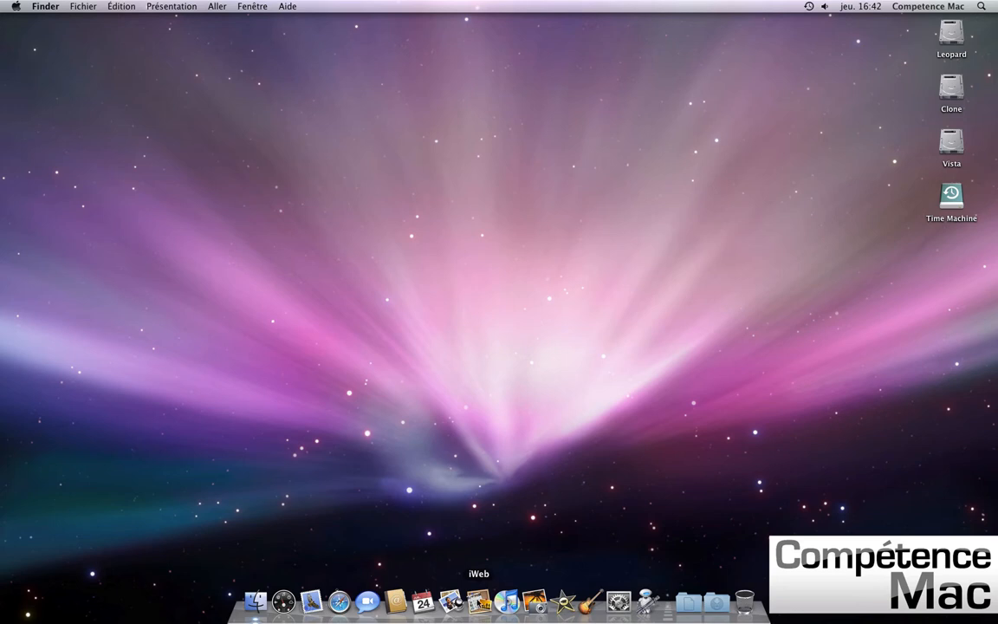
# - Open iWeb and create a Bienvenue page from the BD theme
pyautogui.click(478, 600)
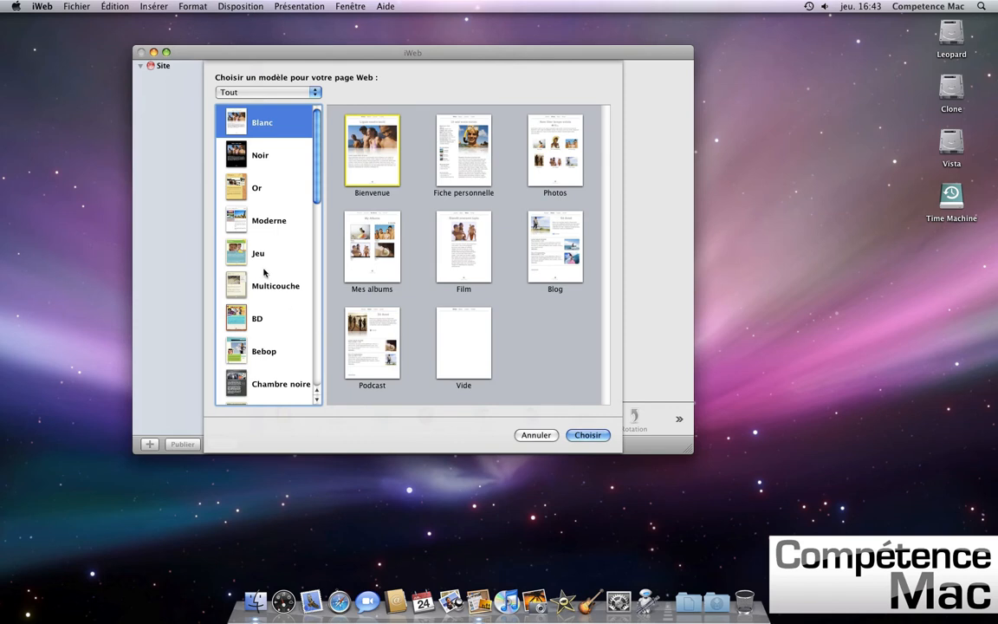
pyautogui.scroll(-5, 264, 272)
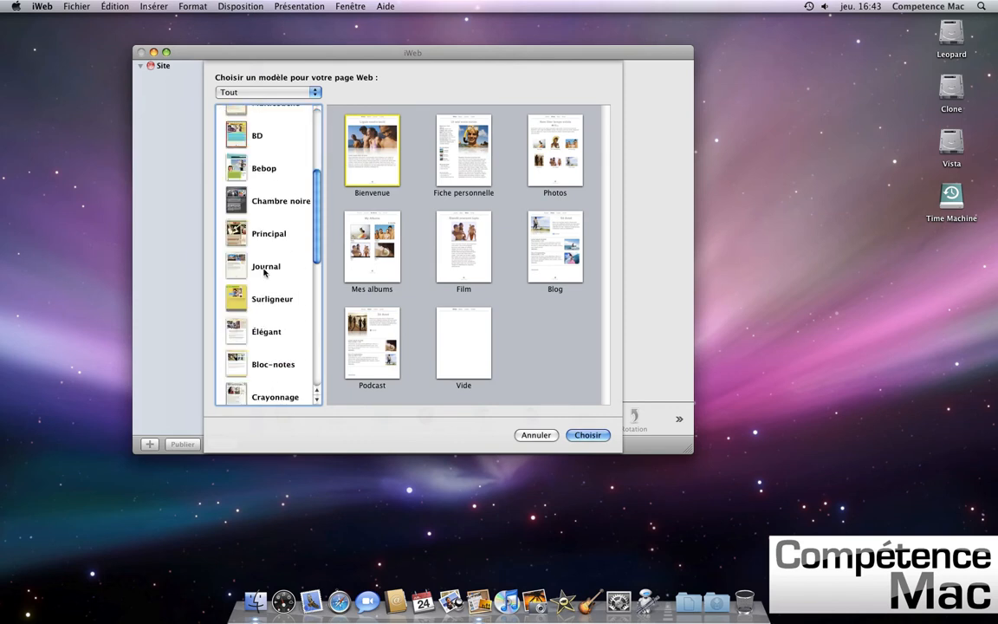
pyautogui.scroll(-4, 264, 271)
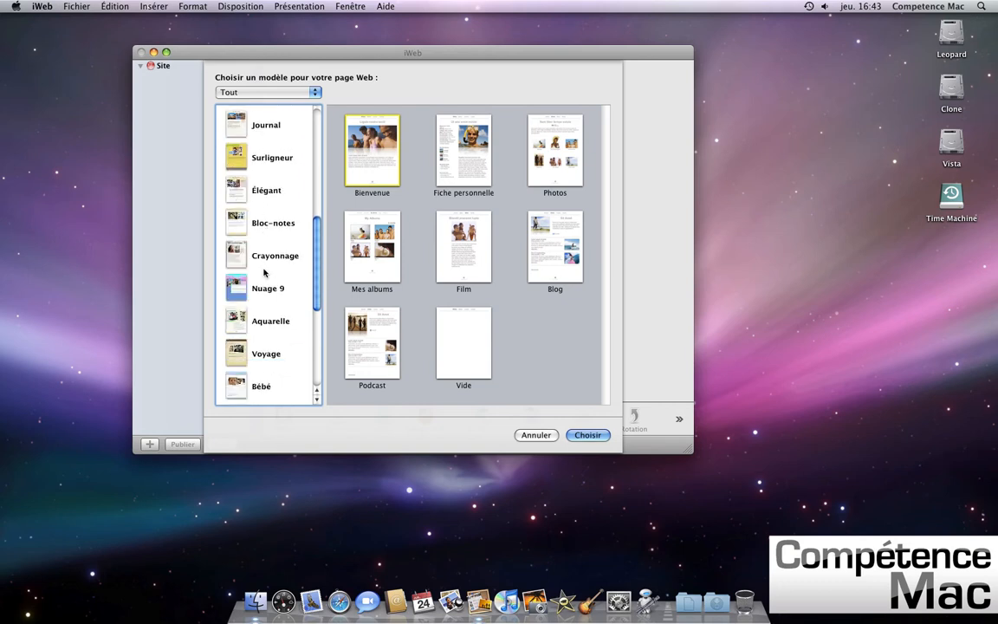
pyautogui.scroll(-3, 264, 271)
pyautogui.scroll(-5, 264, 271)
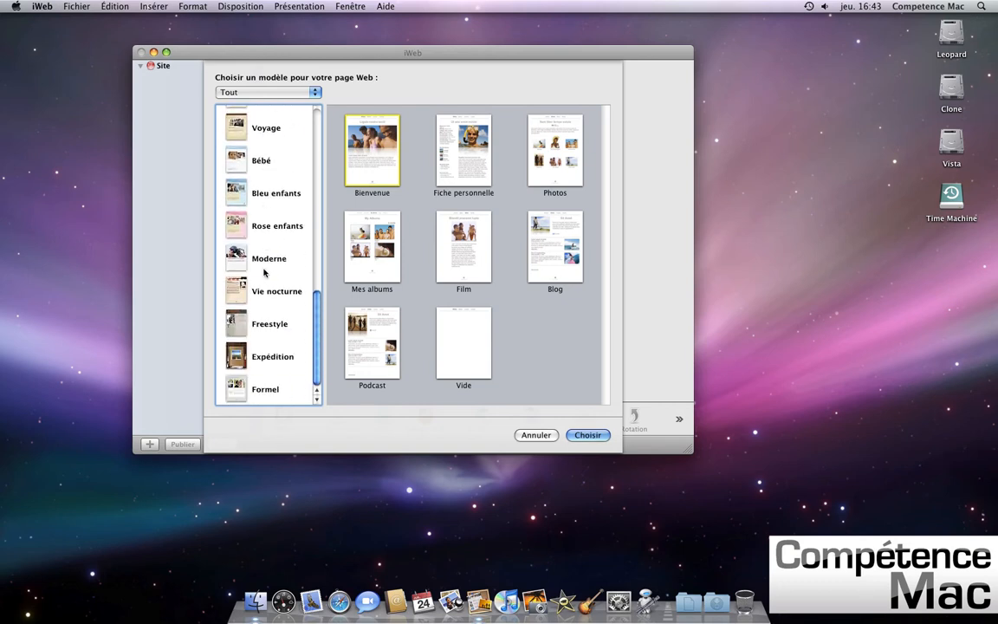
pyautogui.scroll(8, 264, 272)
pyautogui.scroll(6, 265, 272)
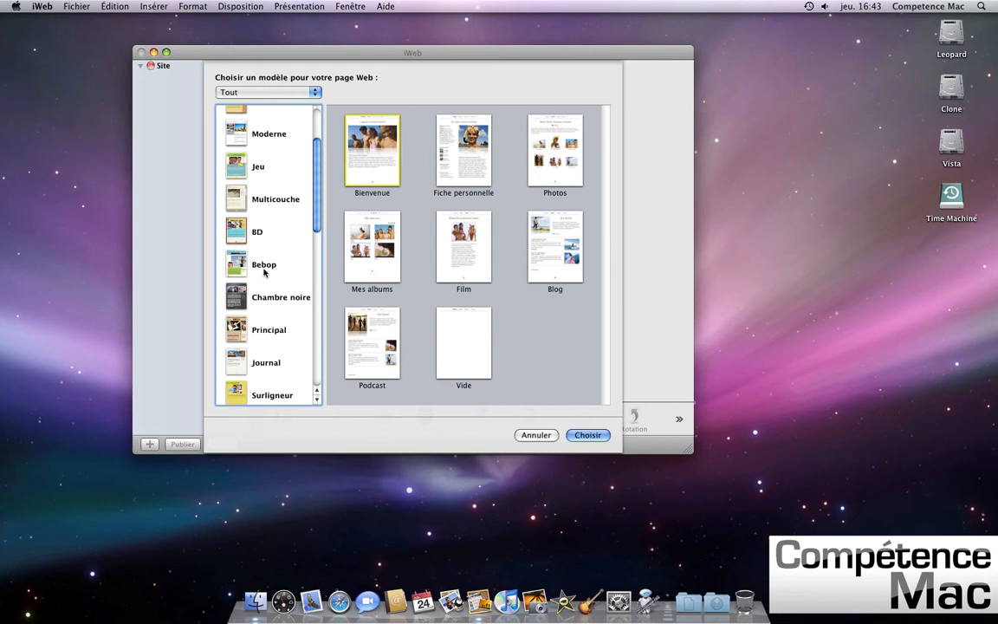
pyautogui.click(233, 235)
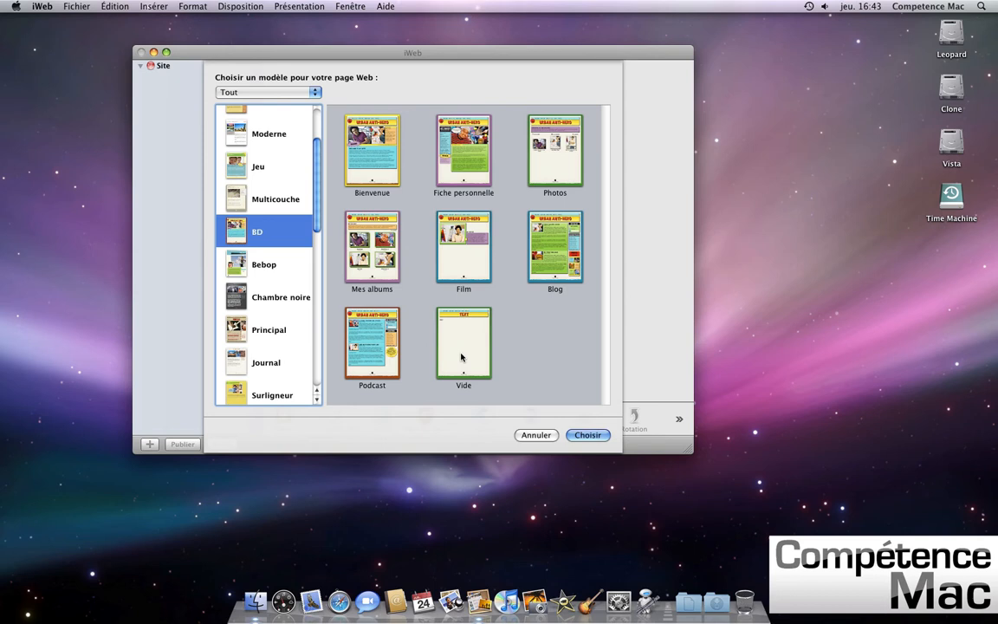
pyautogui.click(573, 436)
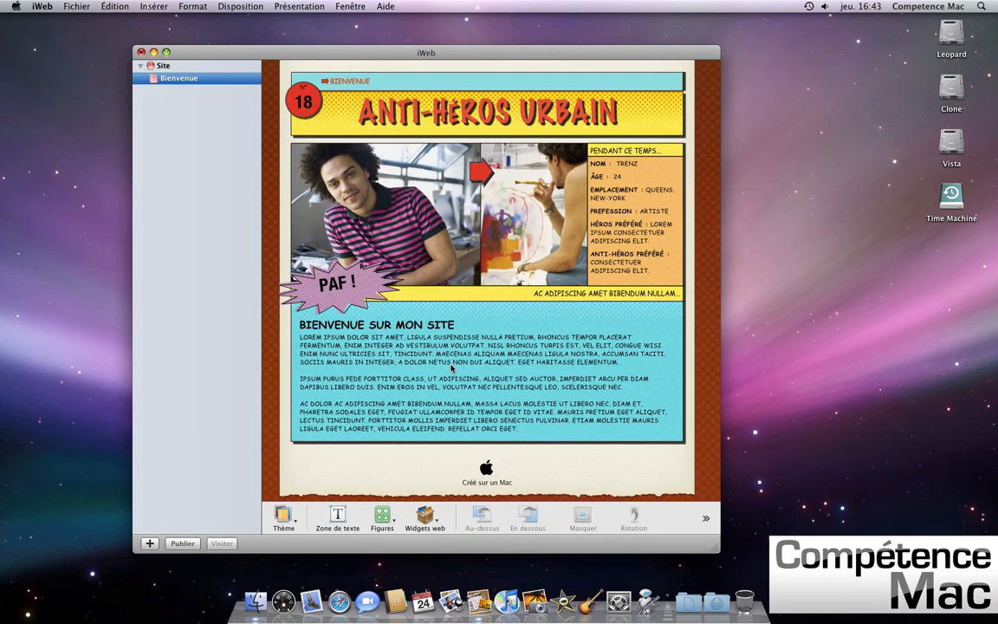
# - Reposition and enlarge the iWeb window around the Bienvenue page, and select the page's large placeholder photo
pyautogui.moveTo(326, 54); pyautogui.dragTo(268, 32)
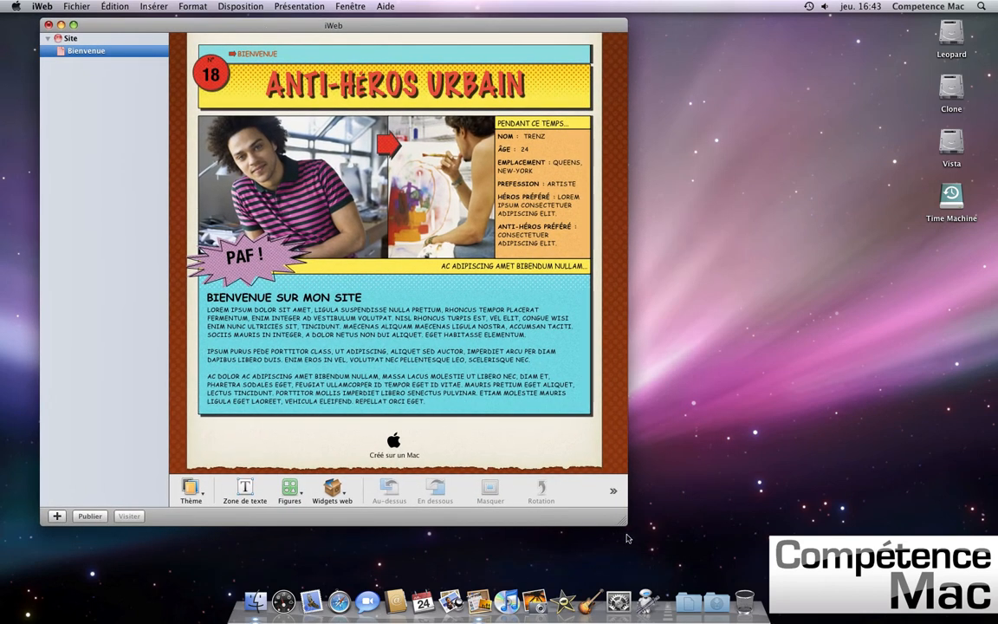
pyautogui.moveTo(624, 521); pyautogui.dragTo(846, 580)
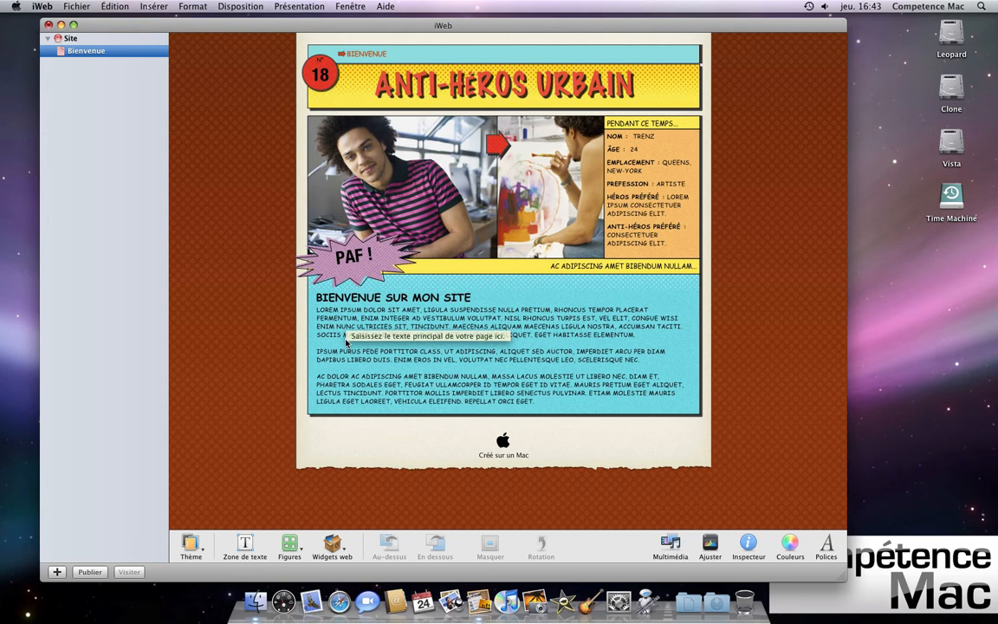
pyautogui.click(377, 200)
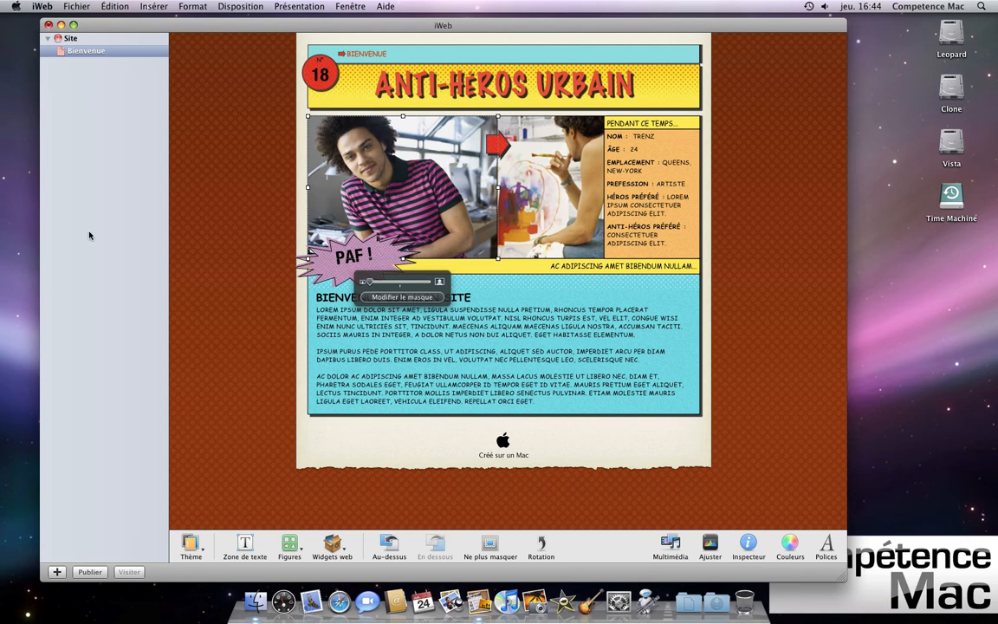
# - Add a Fiche personnelle page to the site using the BD theme
pyautogui.click(57, 572)
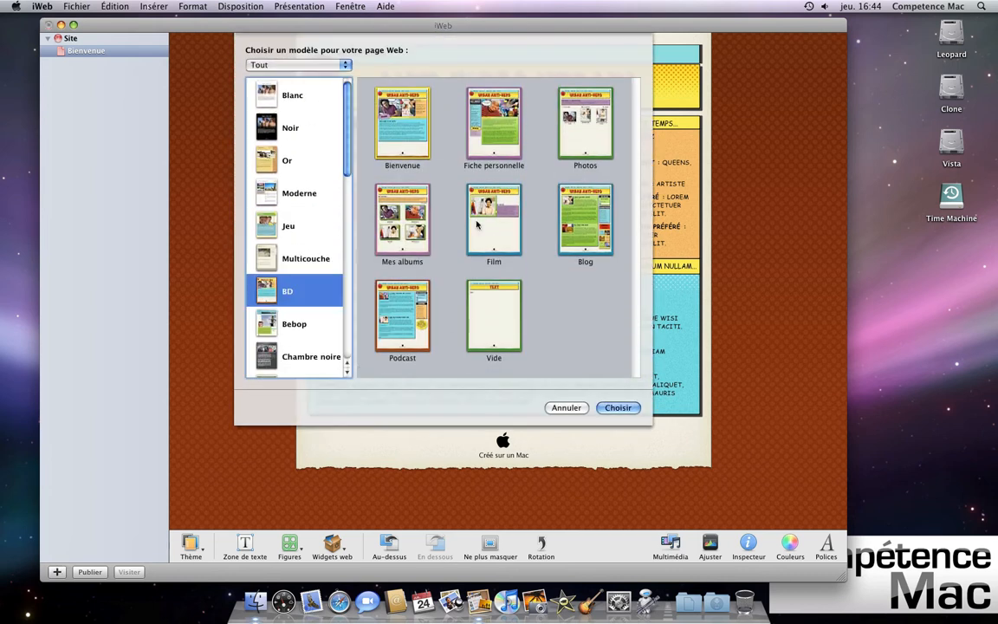
pyautogui.click(503, 130)
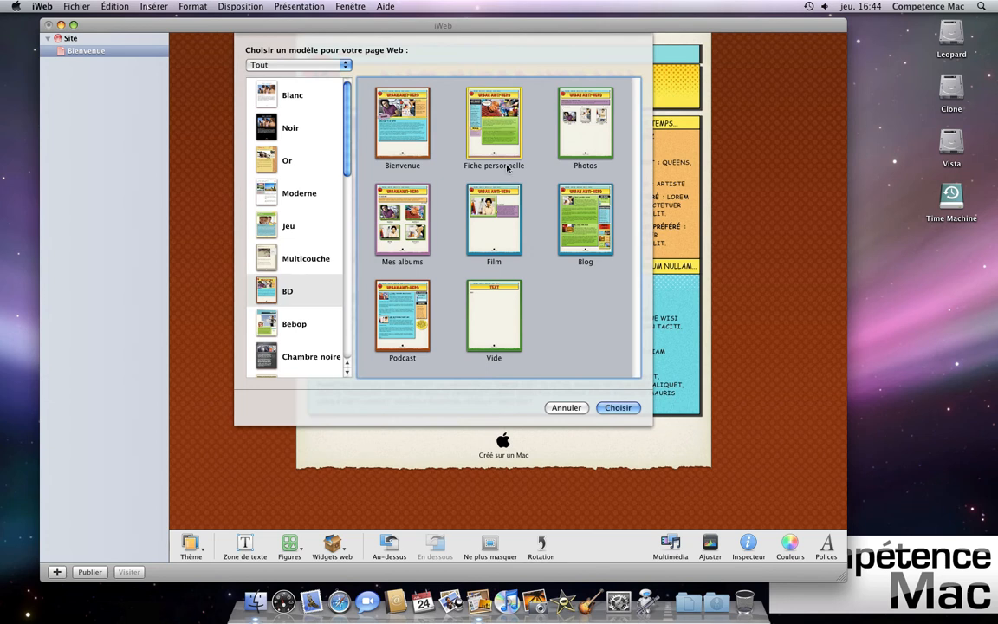
pyautogui.click(618, 408)
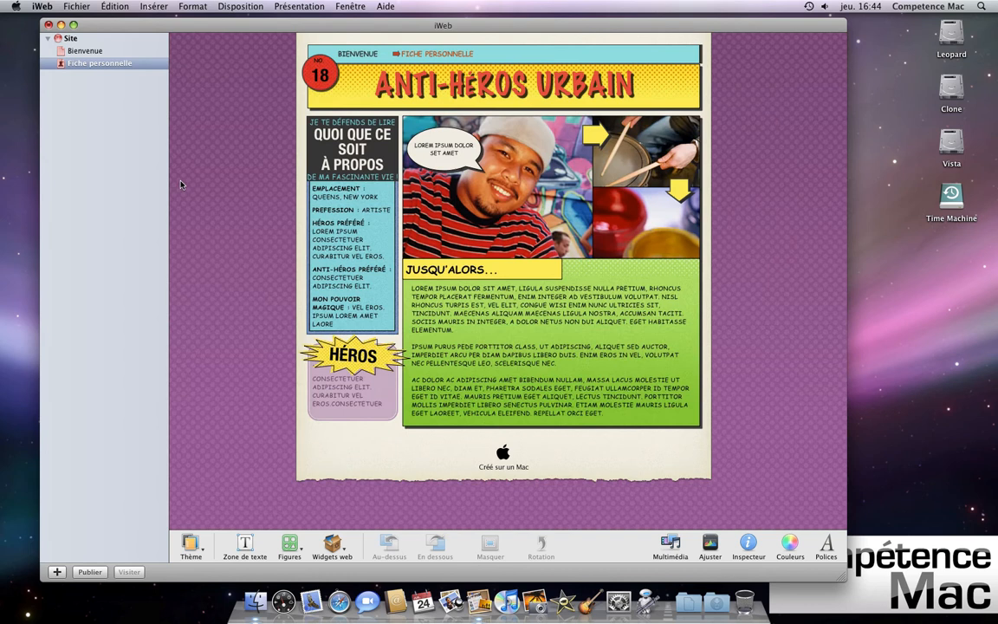
pyautogui.click(91, 63)
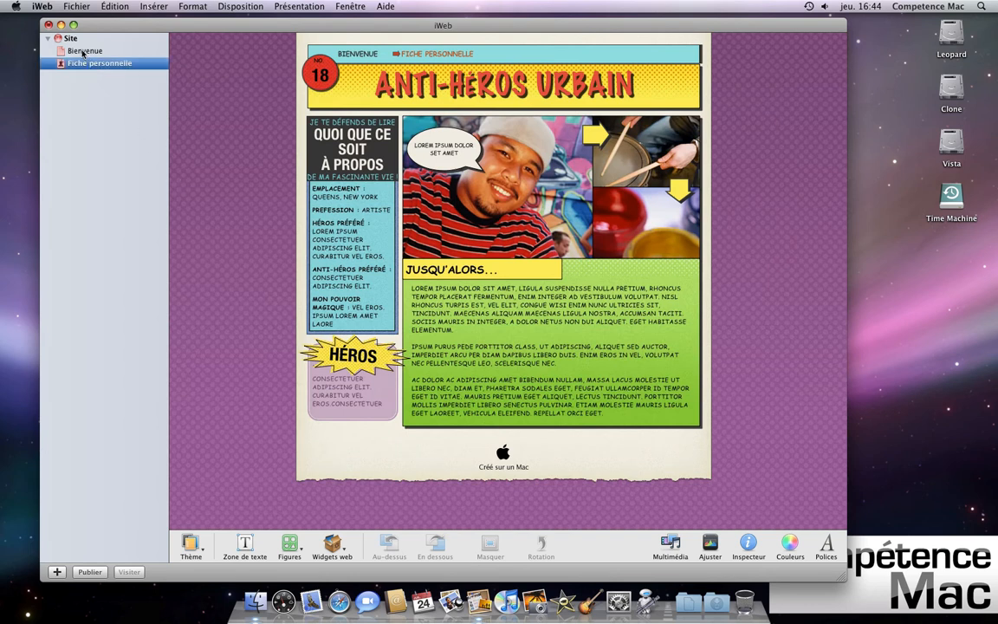
# - Replace the title of the Bienvenue page with "MA BANDE DESSINÉE"
pyautogui.click(85, 52)
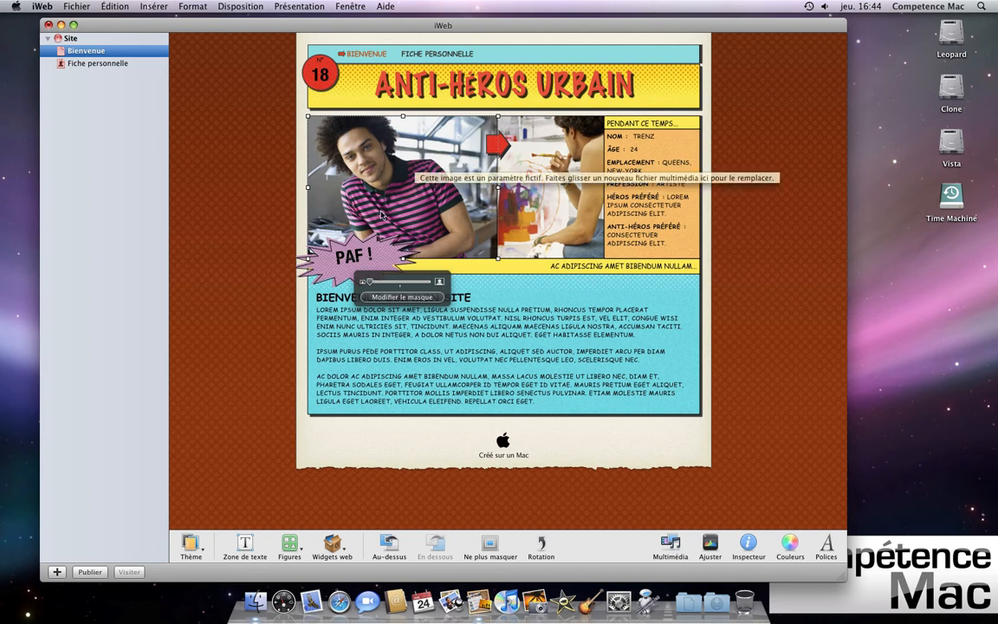
pyautogui.click(423, 100)
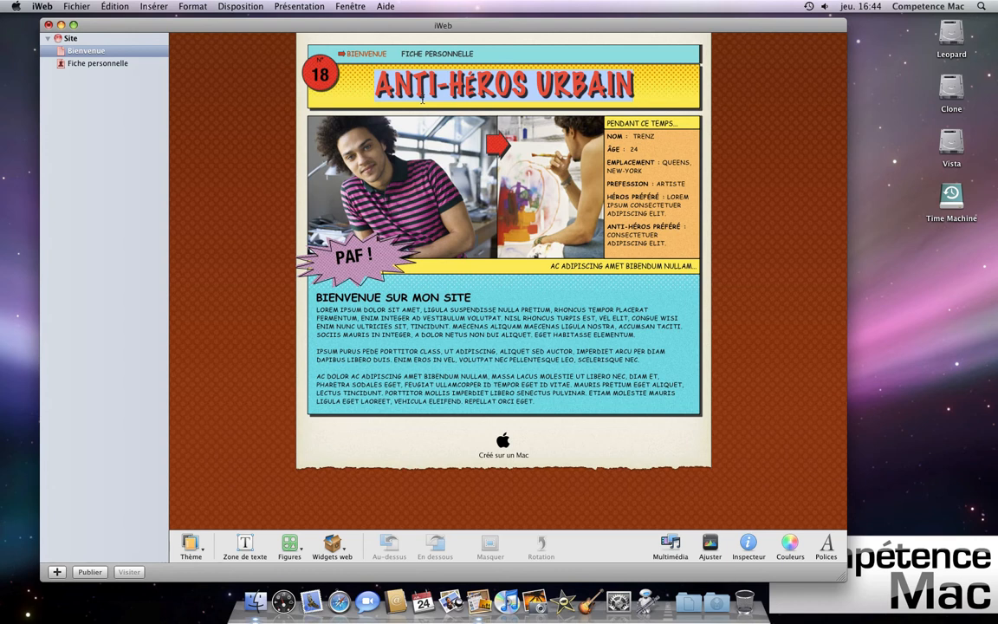
pyautogui.write('MA')
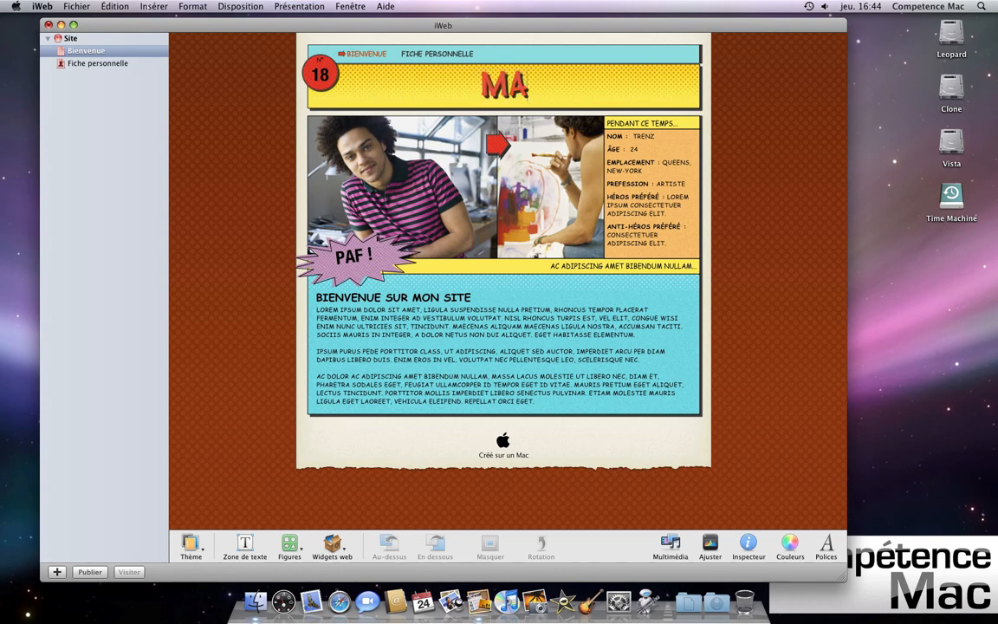
pyautogui.write(' BAN')
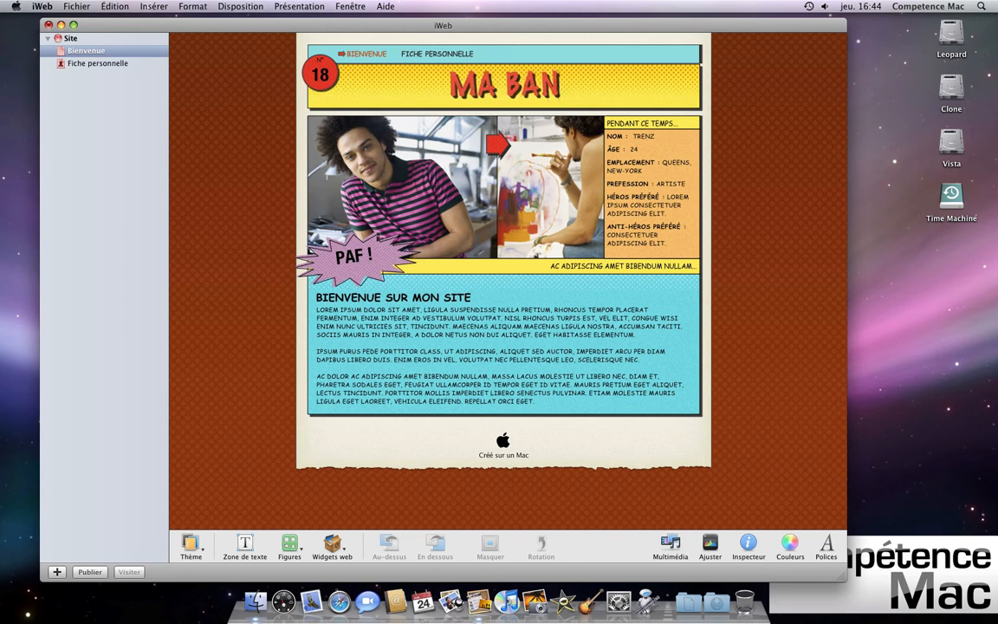
pyautogui.write('DE DESSINÉE')
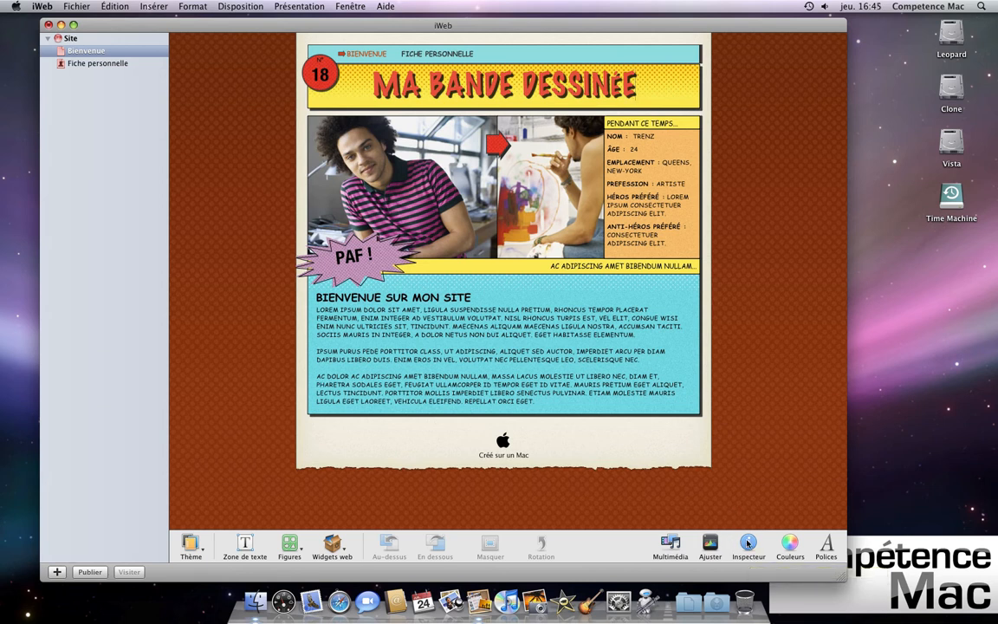
# - Review the site and page settings of the Bienvenue page in the Inspector and close it
pyautogui.press('alt+super+i')
pyautogui.moveTo(925, 24); pyautogui.dragTo(830, 126)
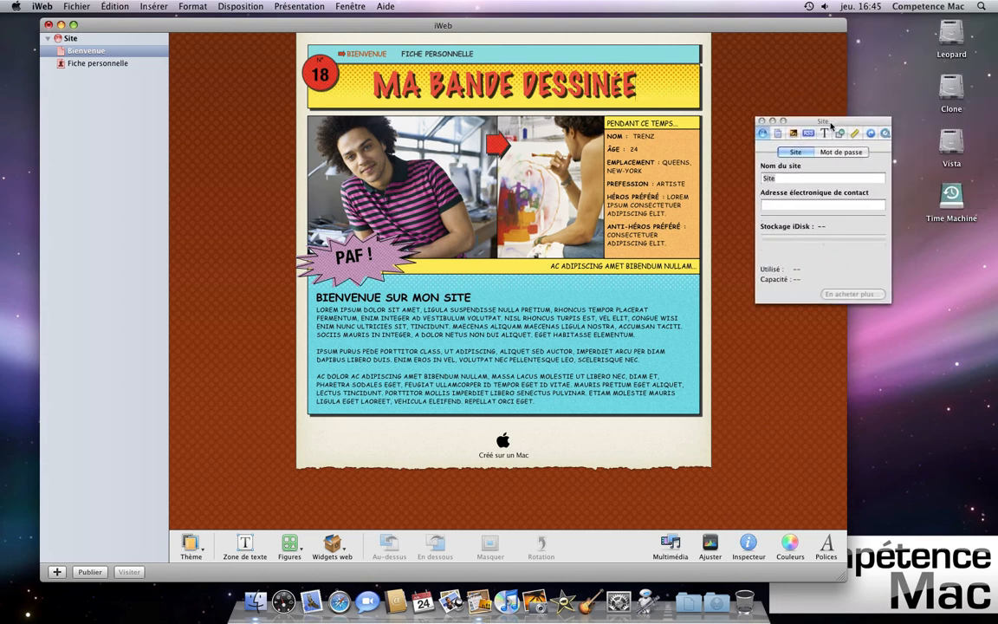
pyautogui.click(779, 133)
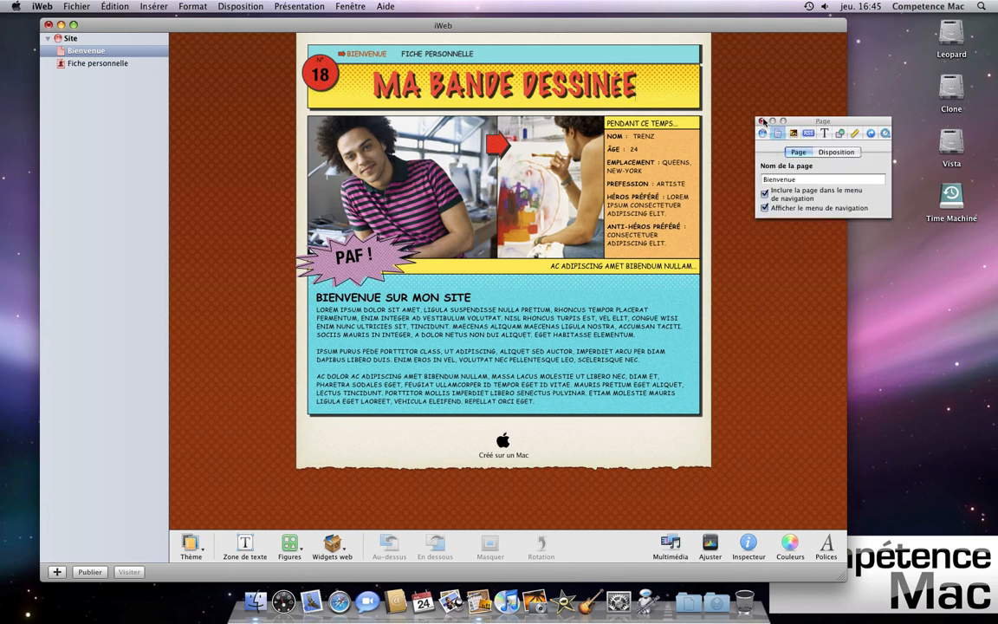
pyautogui.click(762, 122)
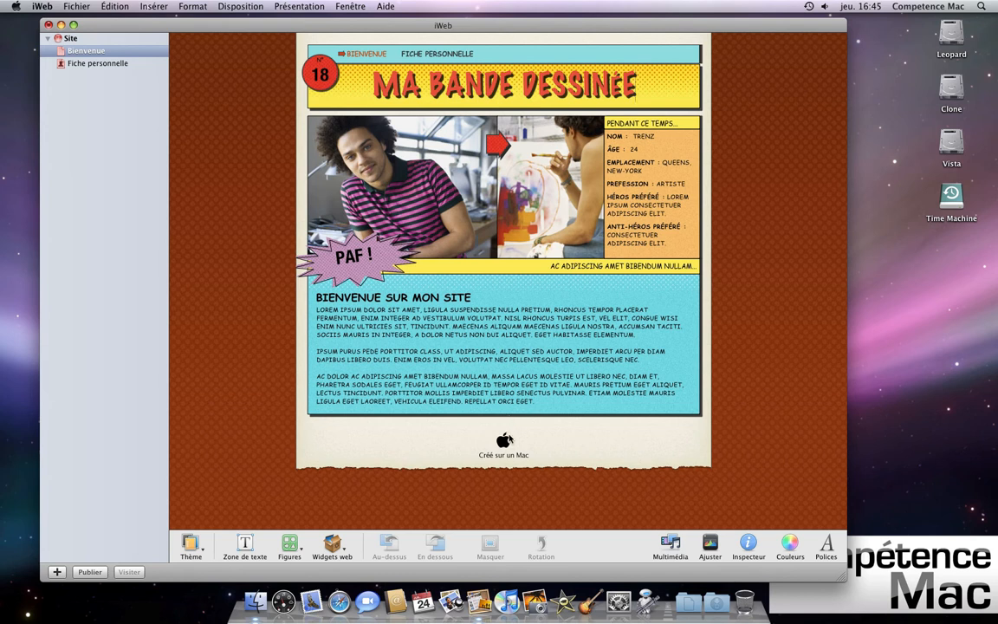
# - Apply the Nuage 9 theme to the Bienvenue page and select its title text box
pyautogui.click(190, 547)
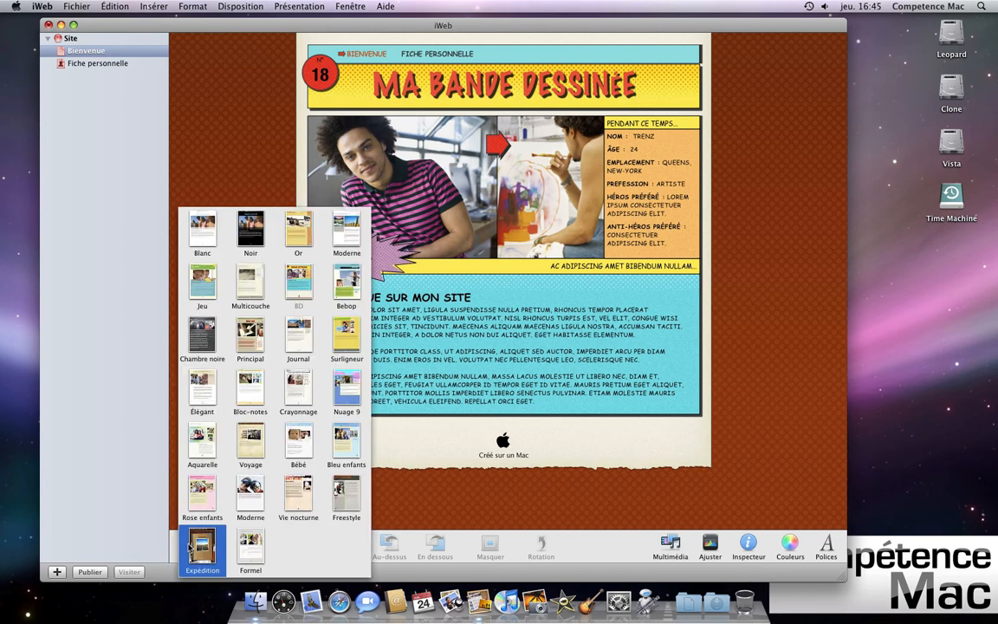
pyautogui.click(336, 399)
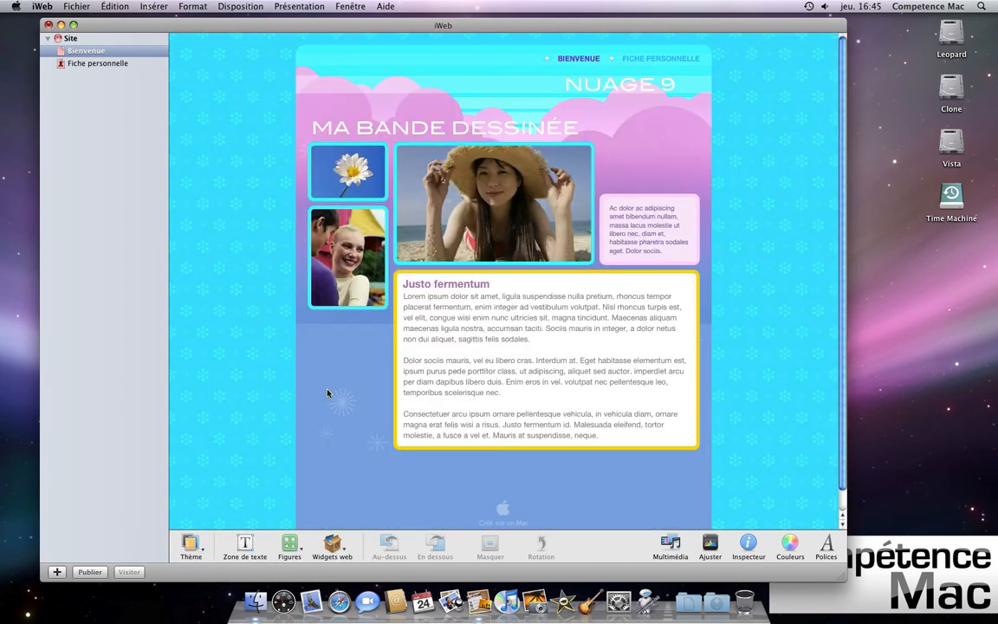
pyautogui.click(431, 127)
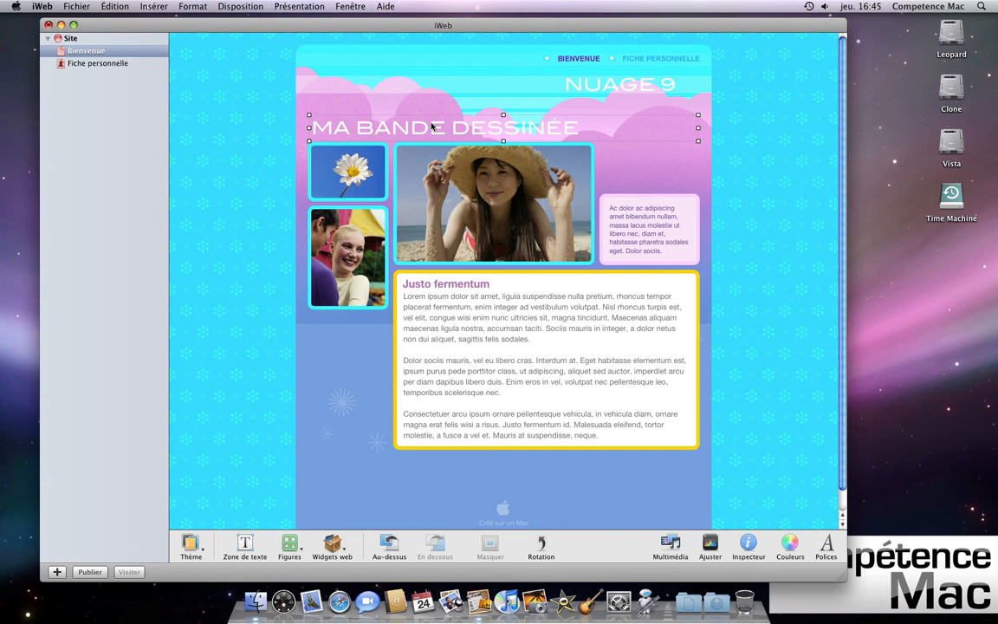
# - Apply the Nuage 9 theme to the Fiche personnelle page
pyautogui.click(102, 63)
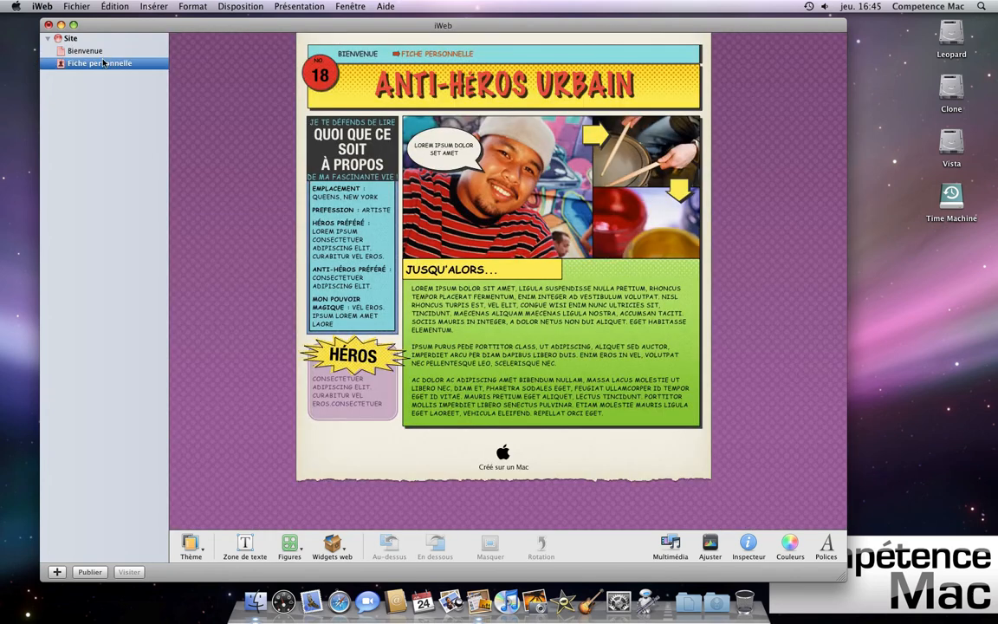
pyautogui.click(191, 546)
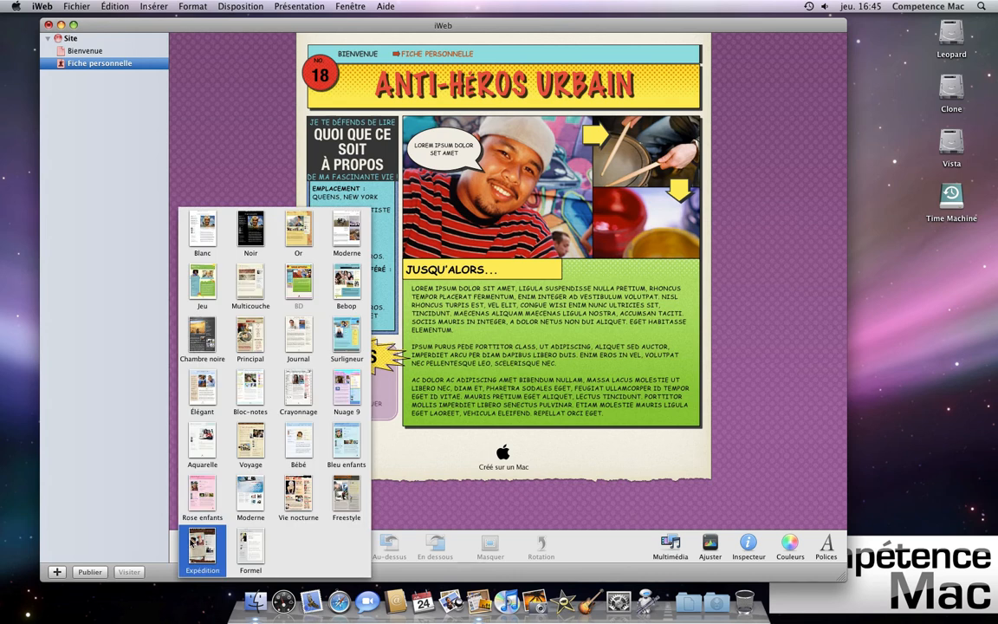
pyautogui.click(345, 394)
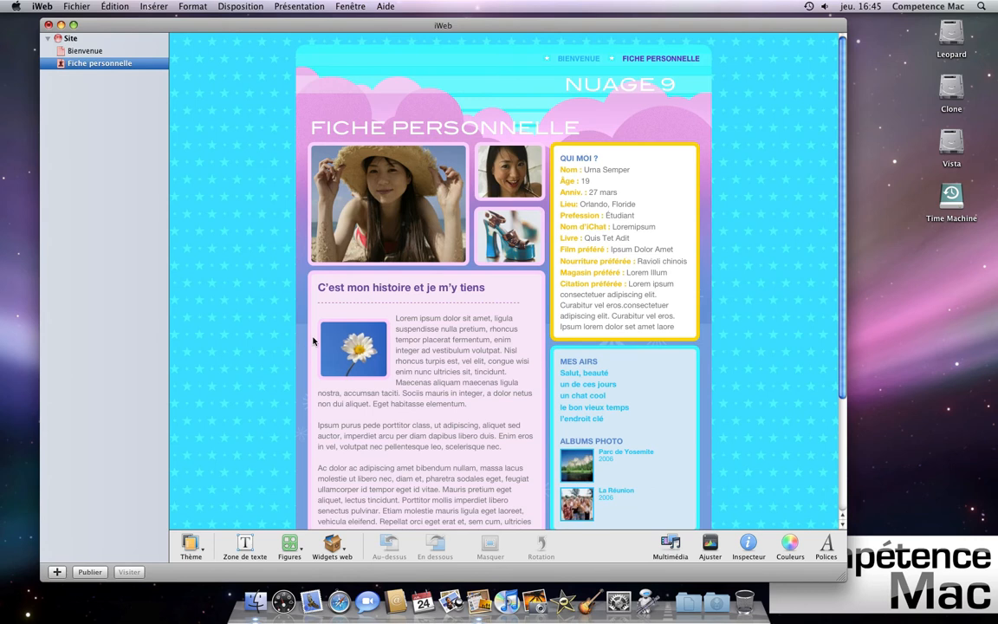
# - Inspect the three placeholder photos near the top of the Fiche personnelle page and review the rest of its layout
pyautogui.click(363, 204)
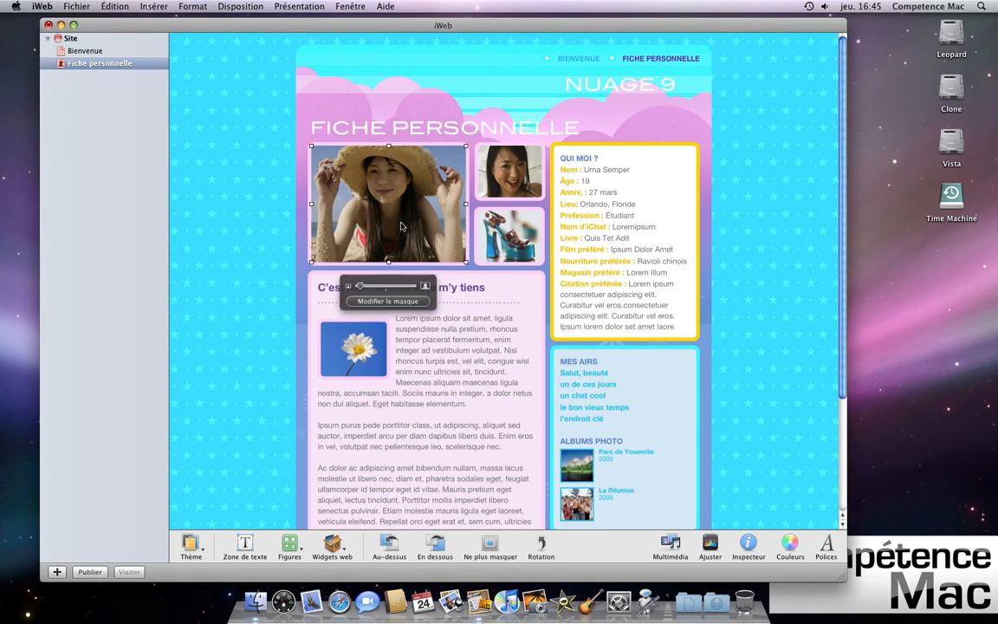
pyautogui.click(528, 170)
pyautogui.click(528, 256)
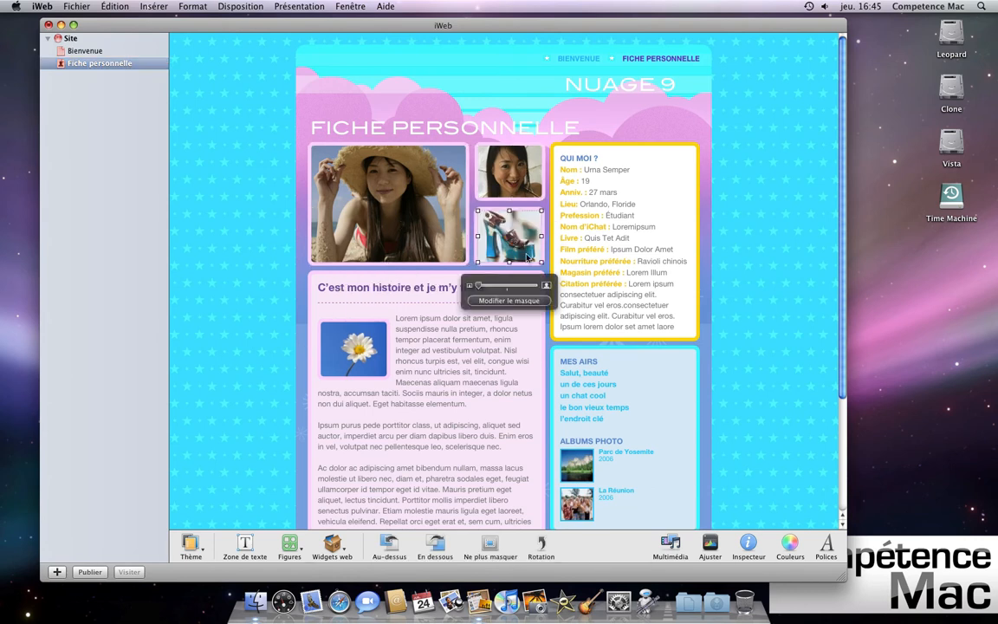
pyautogui.moveTo(528, 256)
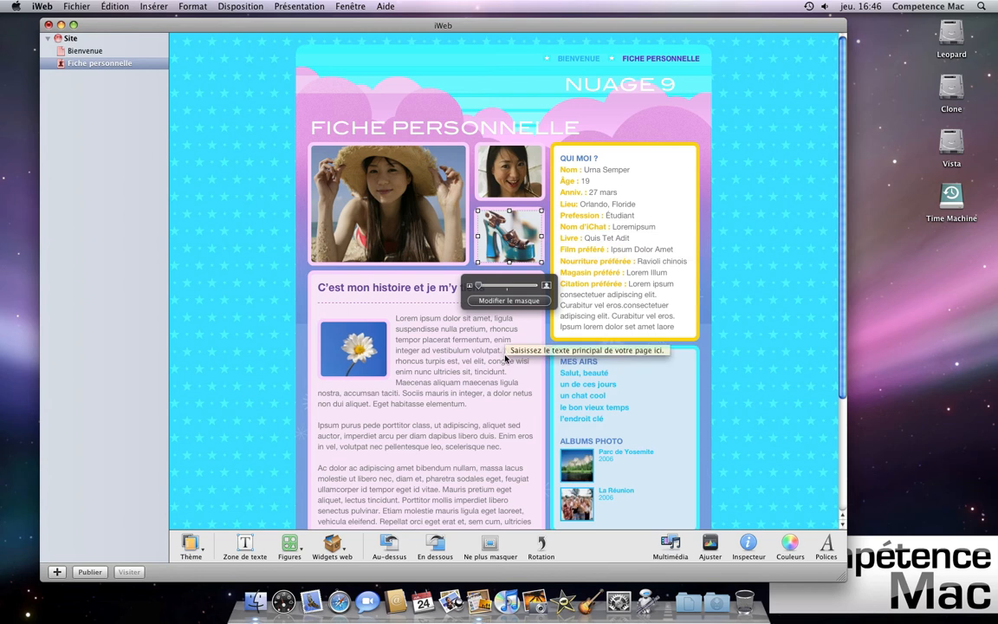
pyautogui.scroll(-5, 505, 357)
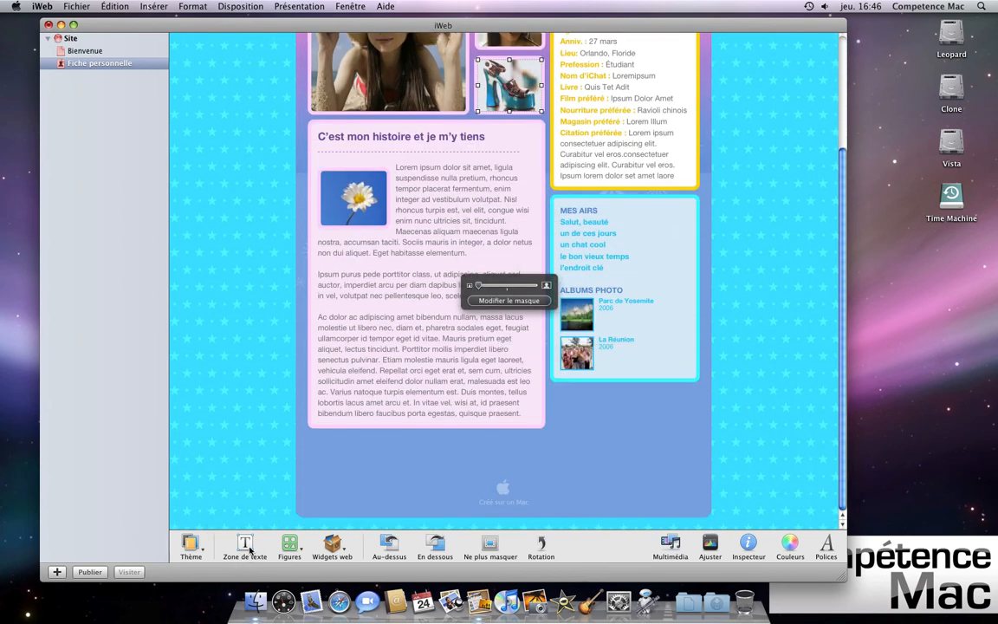
# - Examine the shapes and web widgets that can be inserted on the Fiche personnelle page
pyautogui.click(289, 544)
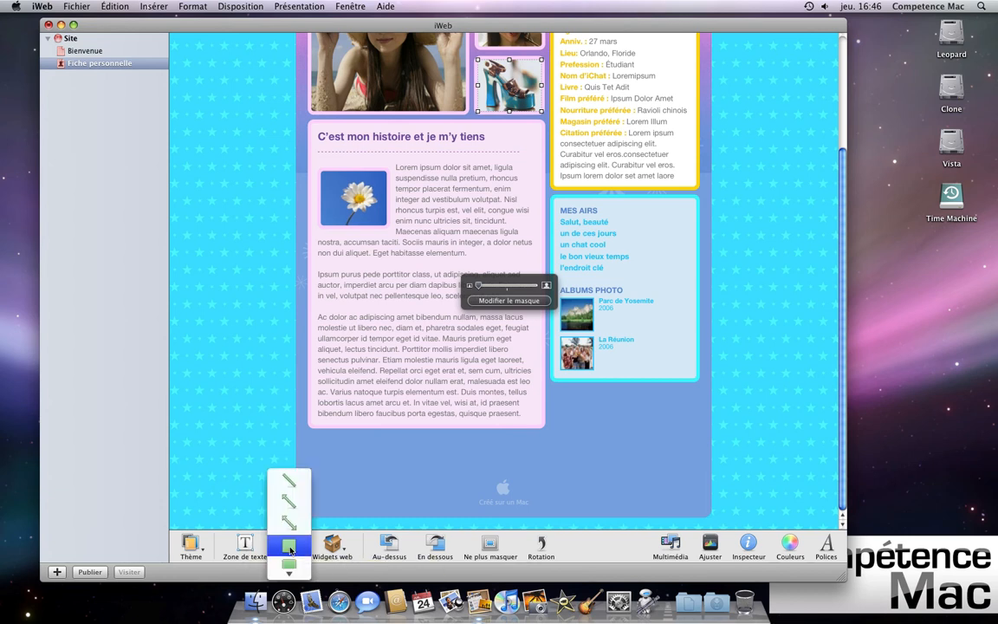
pyautogui.moveTo(290, 572)
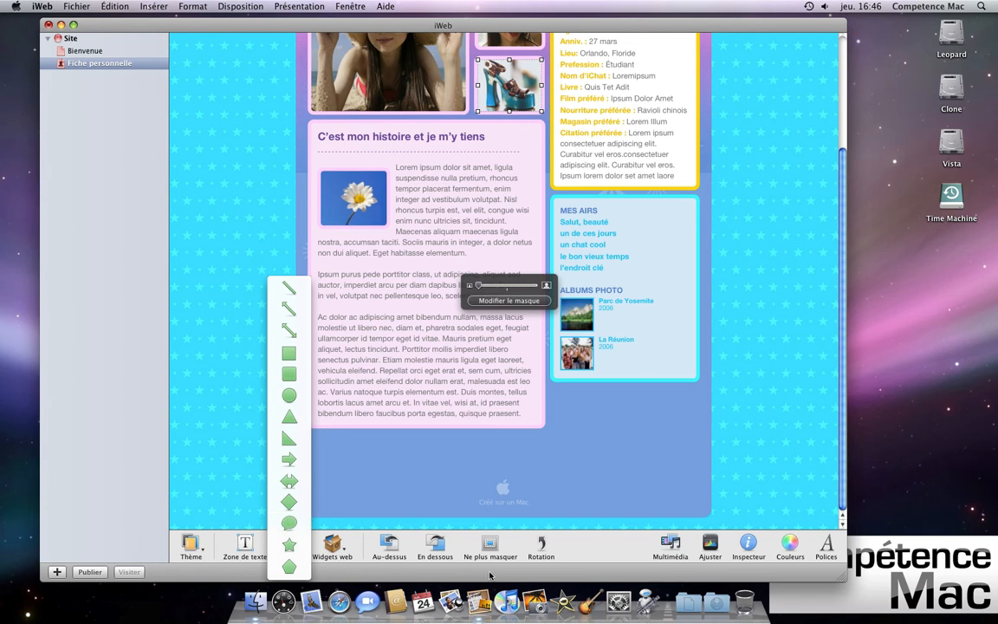
pyautogui.click(335, 546)
pyautogui.click(334, 546)
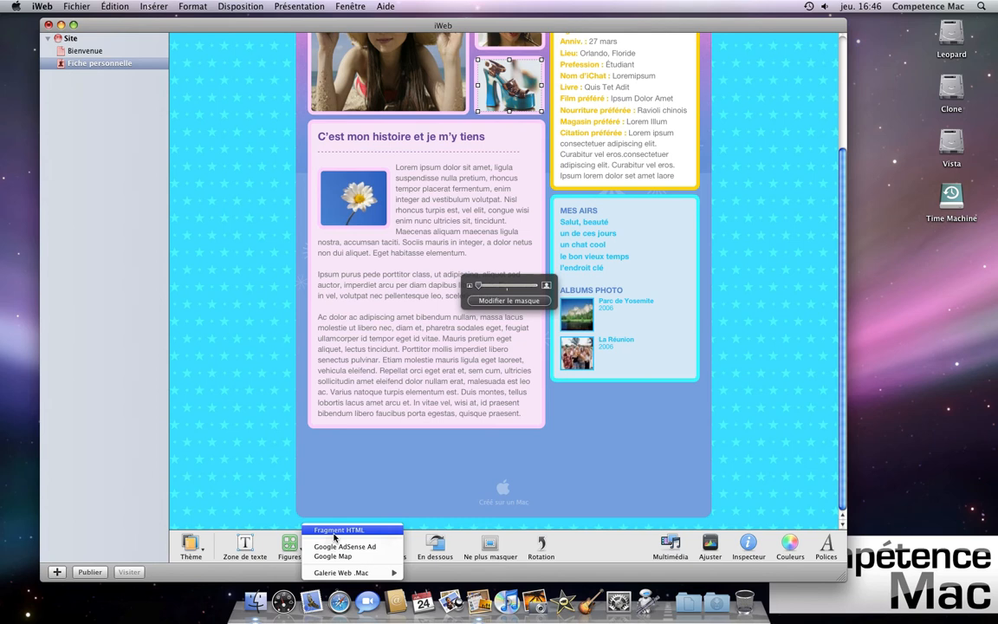
# - Select the daisy photo in the story text box and try out its rotation and zoom controls
pyautogui.click(598, 542)
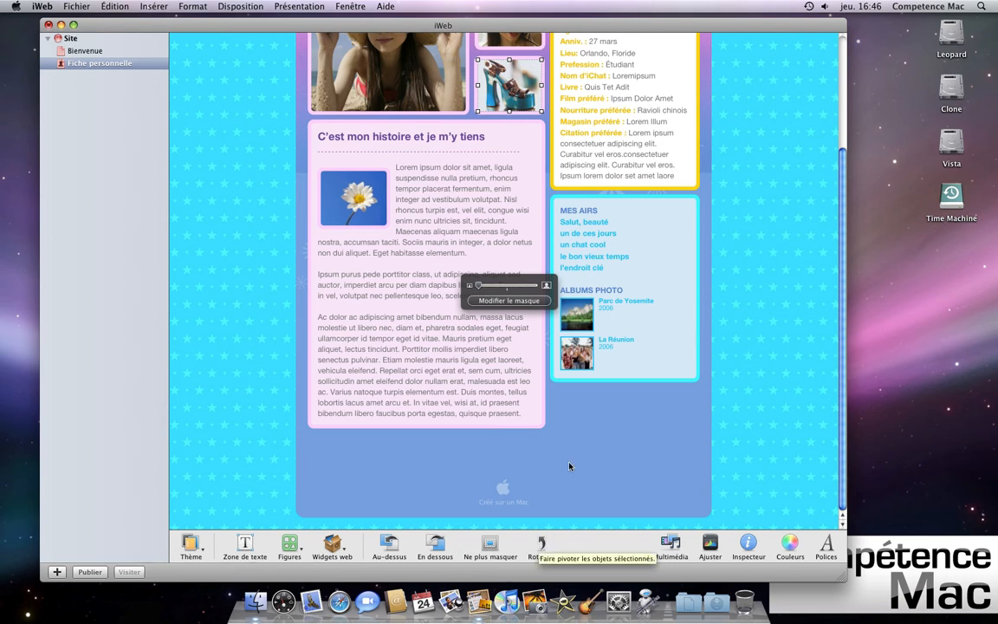
pyautogui.click(347, 187)
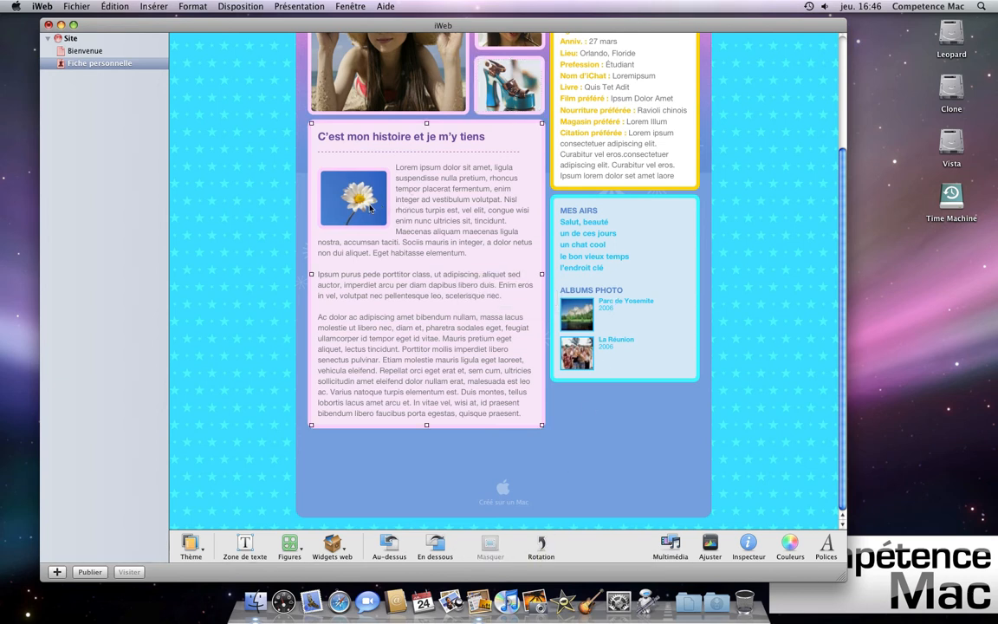
pyautogui.click(371, 208)
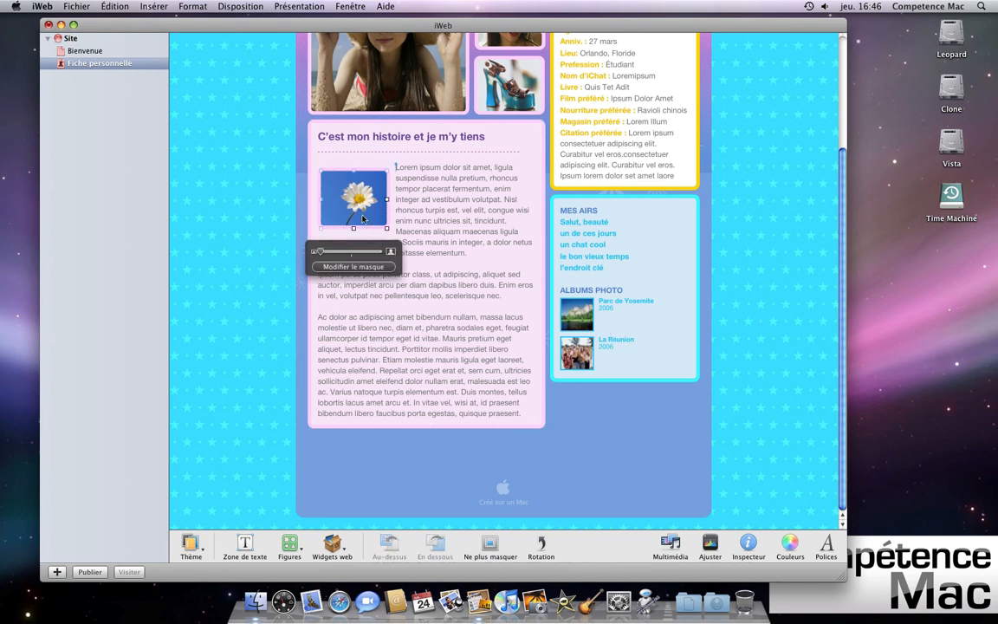
pyautogui.click(541, 541)
pyautogui.click(541, 541)
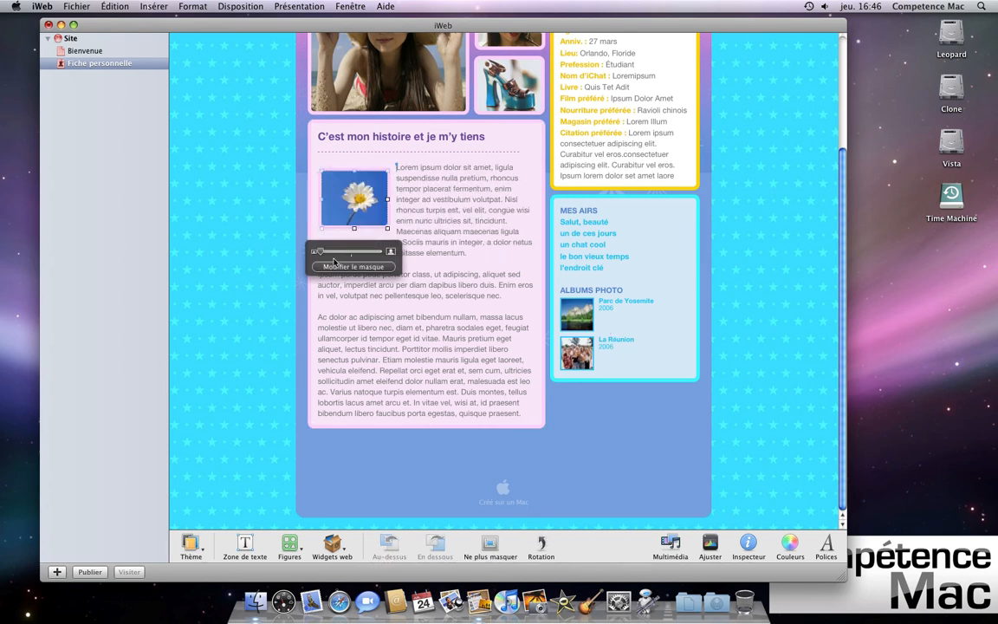
pyautogui.moveTo(321, 251)
pyautogui.mouseDown()
pyautogui.moveTo(333, 253)
pyautogui.moveTo(320, 250)
pyautogui.mouseUp()
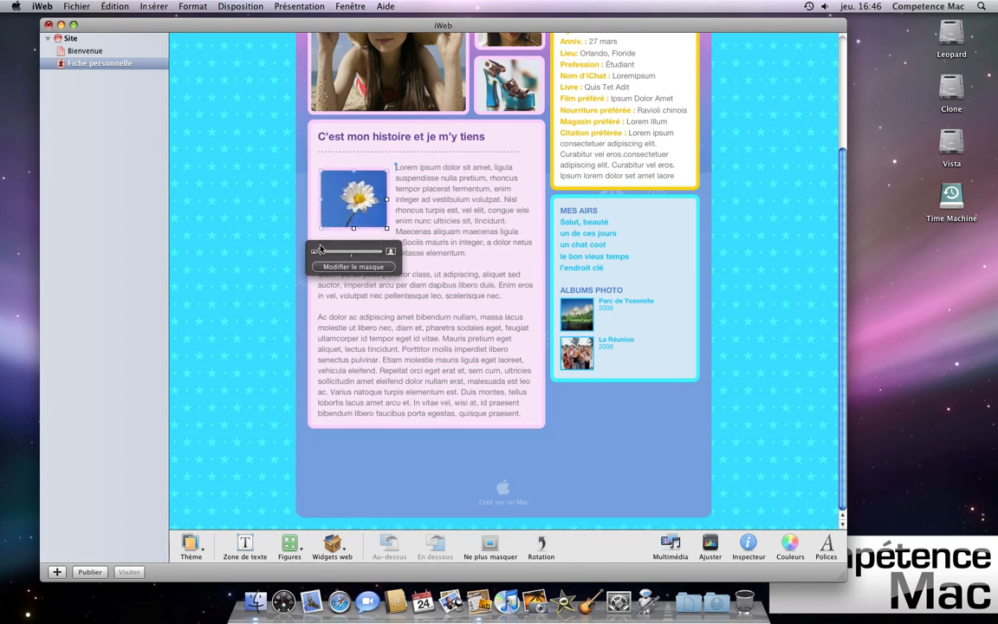
# - Select all the body text under "C'est mon histoire et je m'y tiens" and deselect it again
pyautogui.click(435, 302)
pyautogui.press('super+a')
pyautogui.click(525, 414)
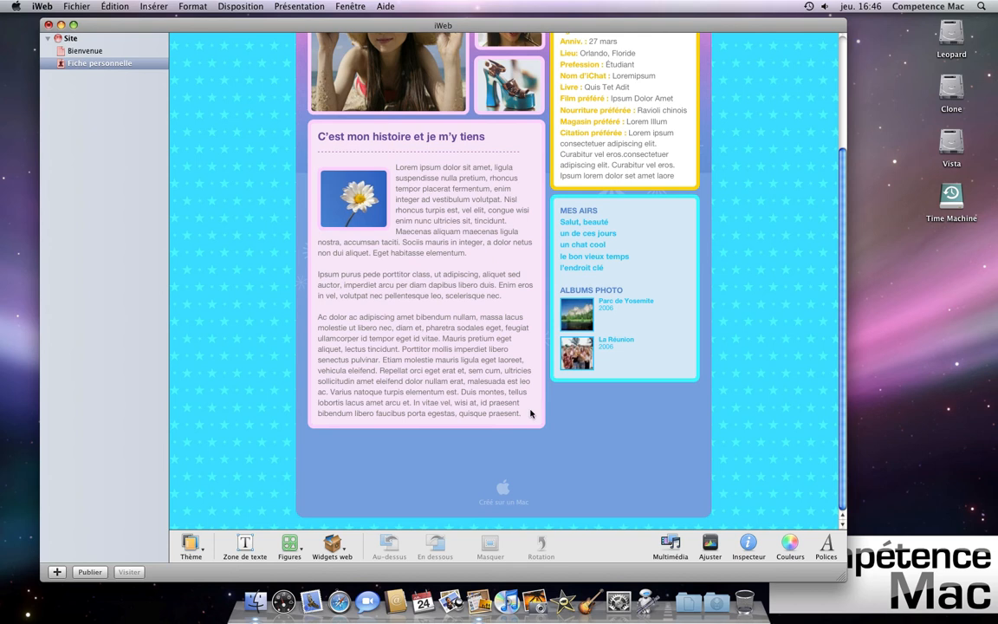
pyautogui.press('super+a')
pyautogui.click(522, 417)
pyautogui.press('super+a')
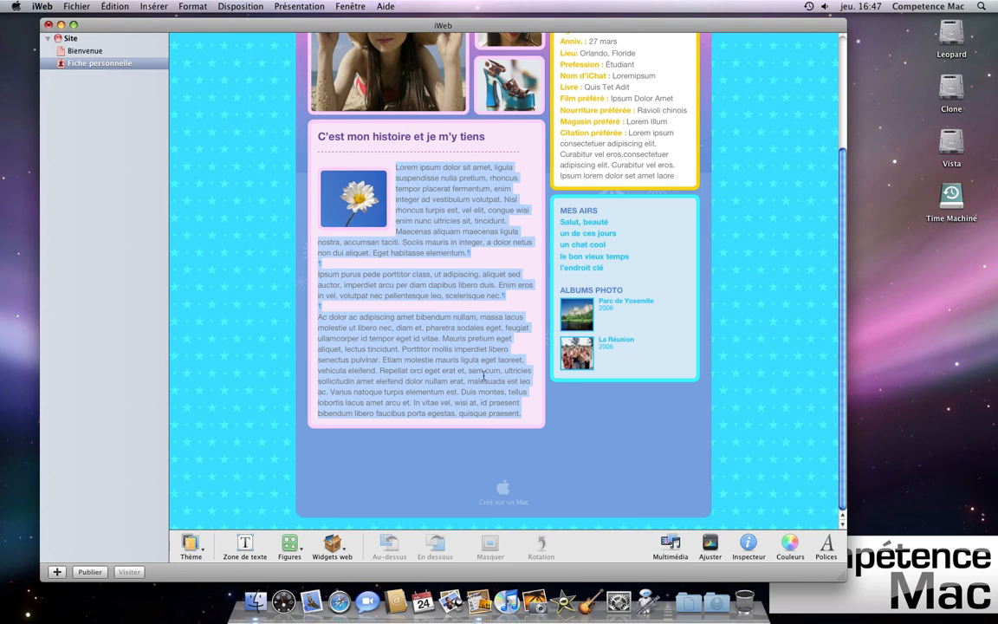
pyautogui.click(588, 429)
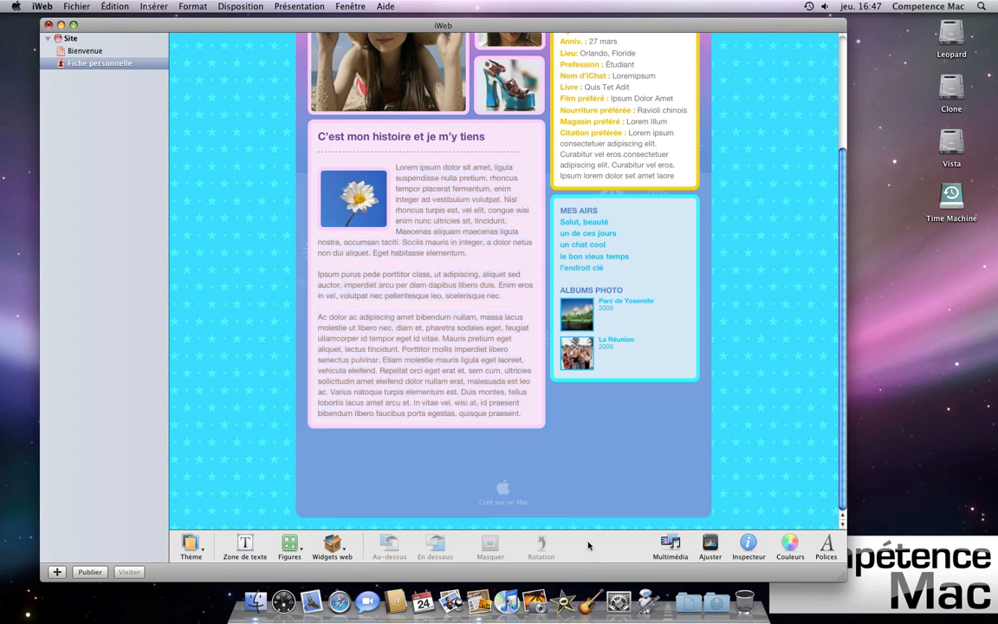
# - Open the media browser, move it clear of the page text and examine the available iMovie sequences
pyautogui.click(670, 544)
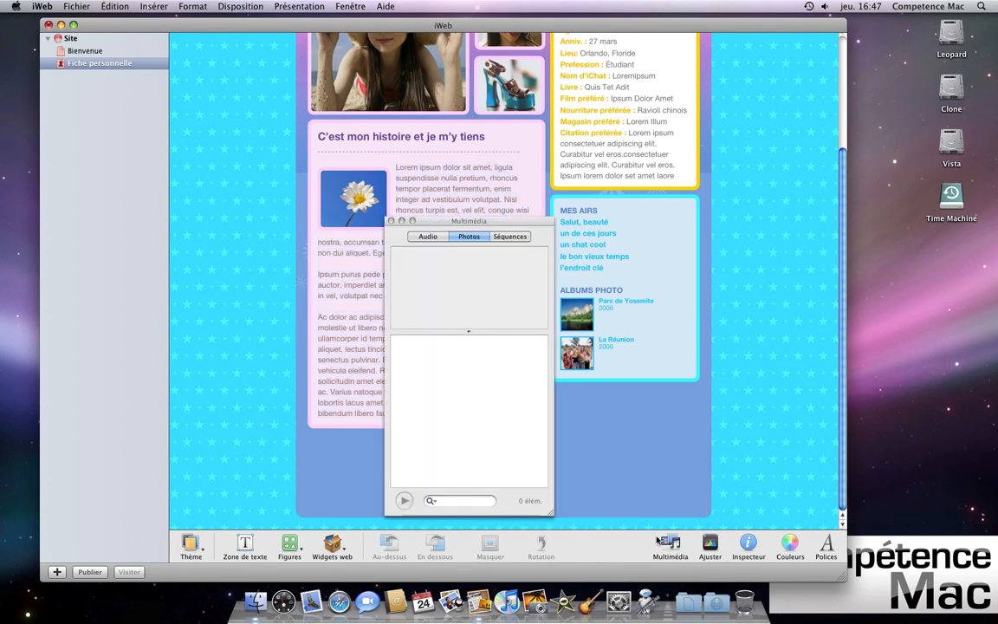
pyautogui.moveTo(462, 227); pyautogui.dragTo(203, 170)
pyautogui.click(249, 179)
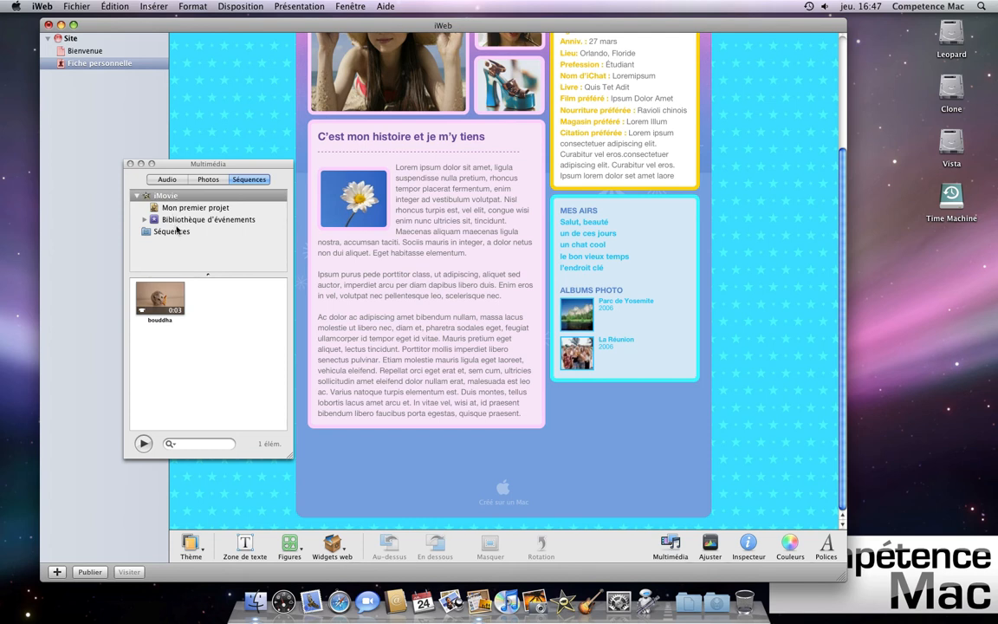
pyautogui.click(178, 218)
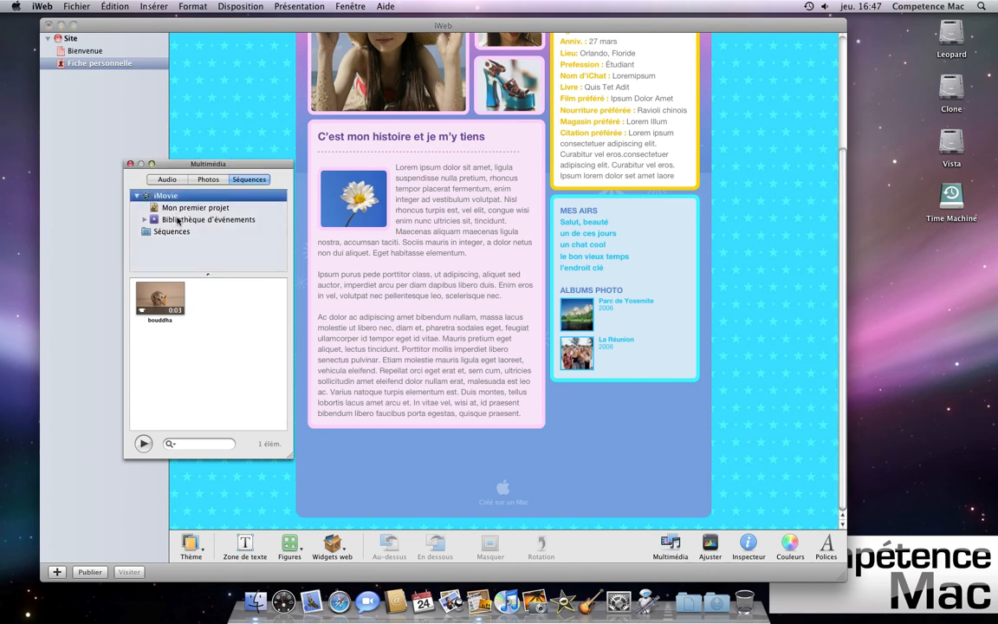
# - Look through the iPhoto library and iTunes audio sources in the media browser, and close it
pyautogui.click(194, 179)
pyautogui.scroll(-2, 178, 225)
pyautogui.scroll(2, 175, 242)
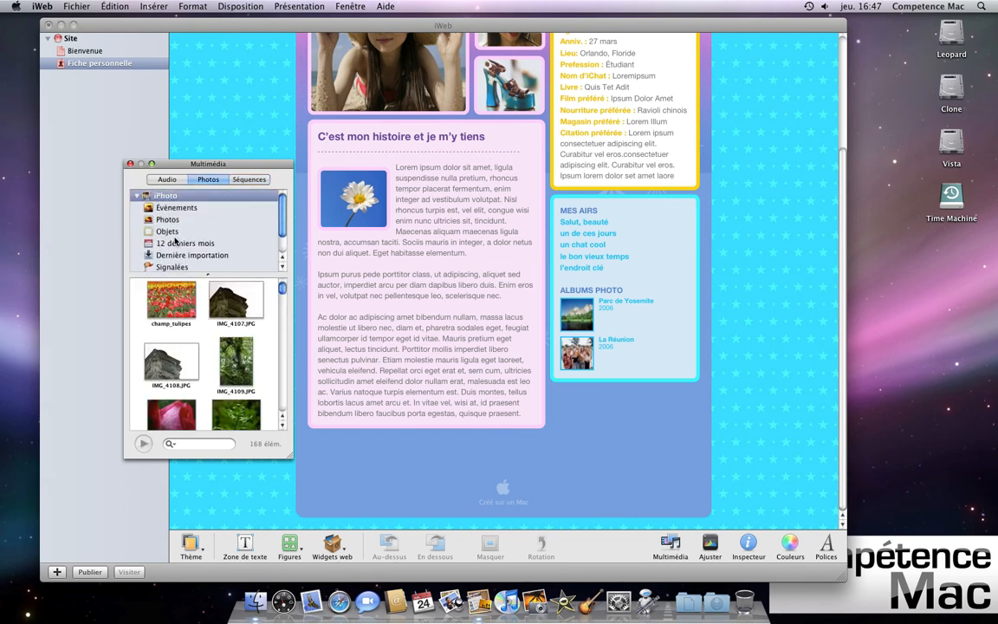
pyautogui.scroll(-2, 175, 242)
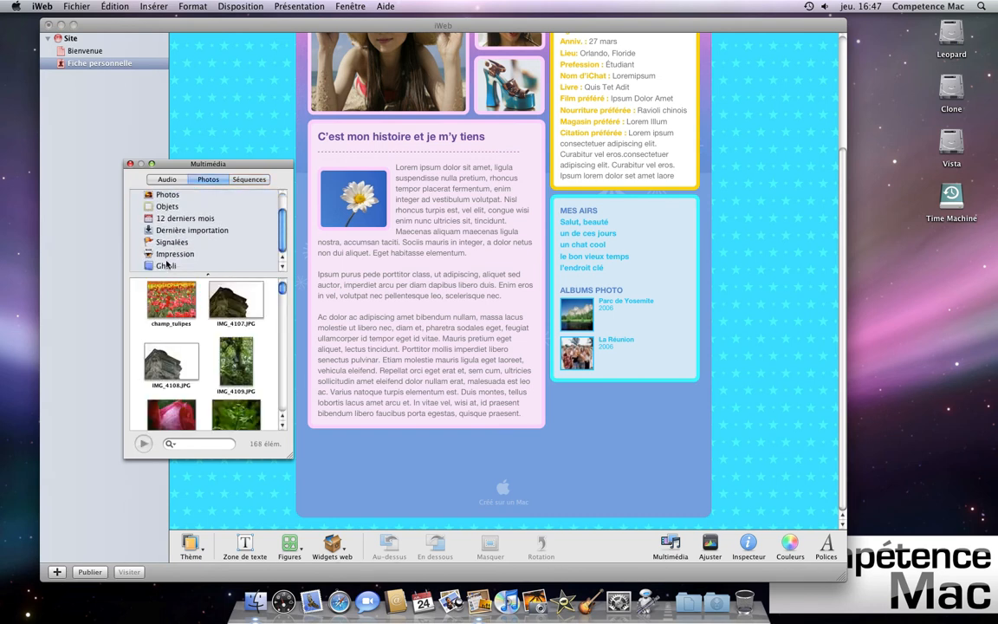
pyautogui.scroll(2, 167, 265)
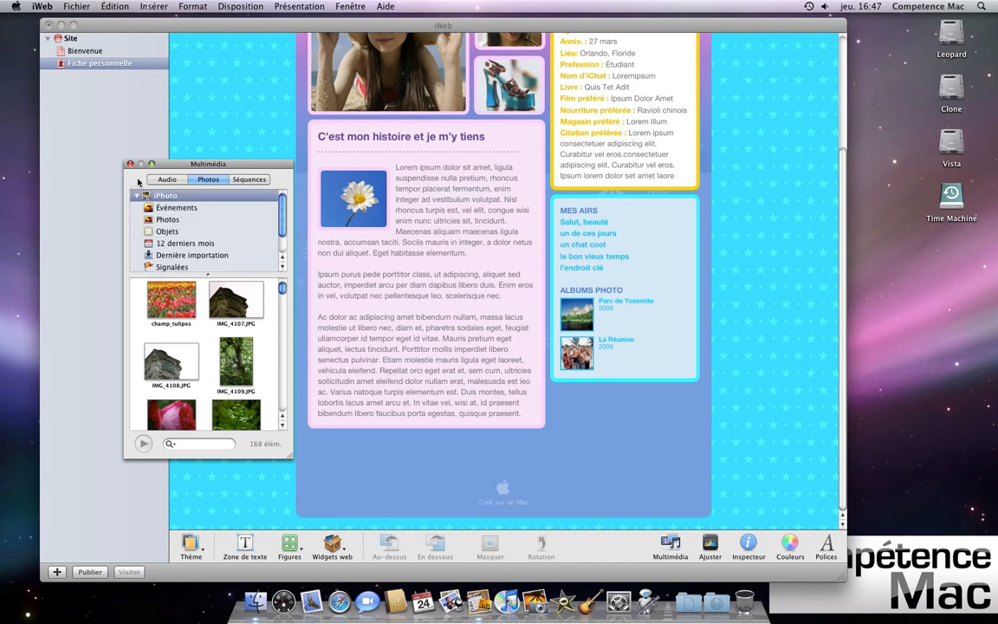
pyautogui.click(167, 180)
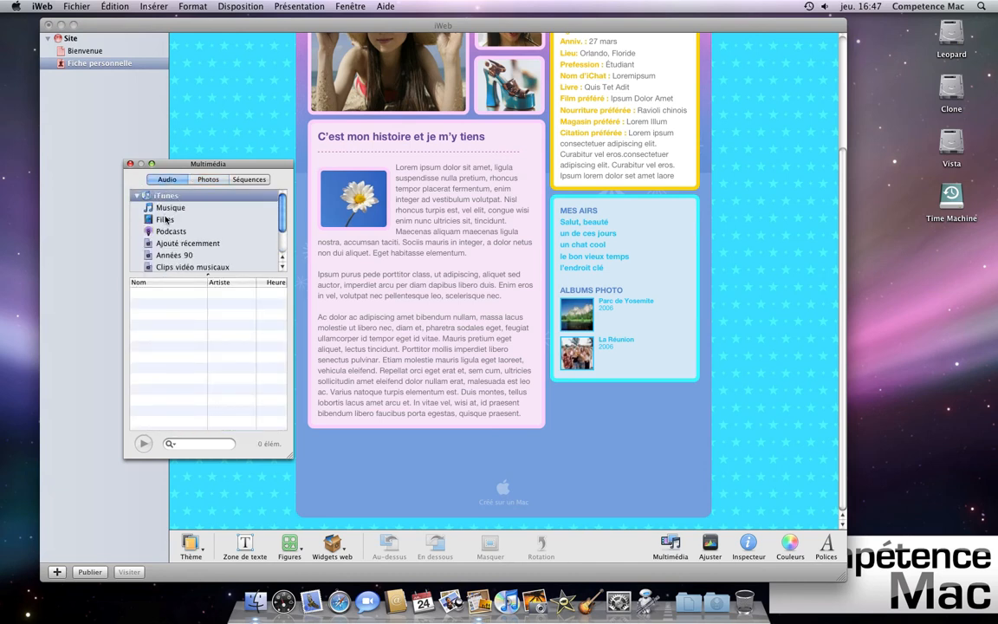
pyautogui.click(130, 164)
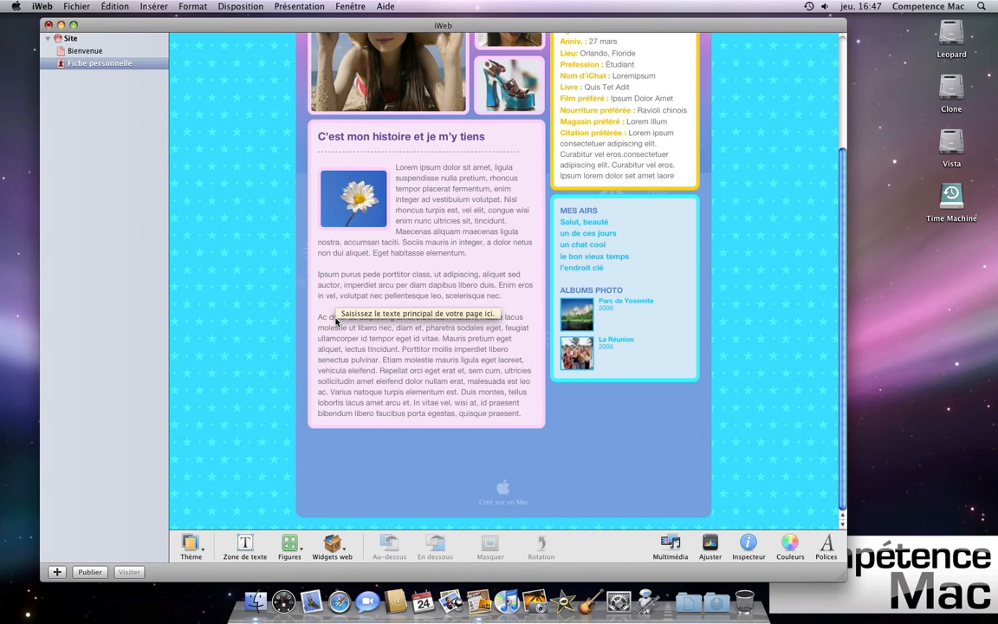
# - Examine the image adjustment controls beside the page and close them
pyautogui.click(709, 544)
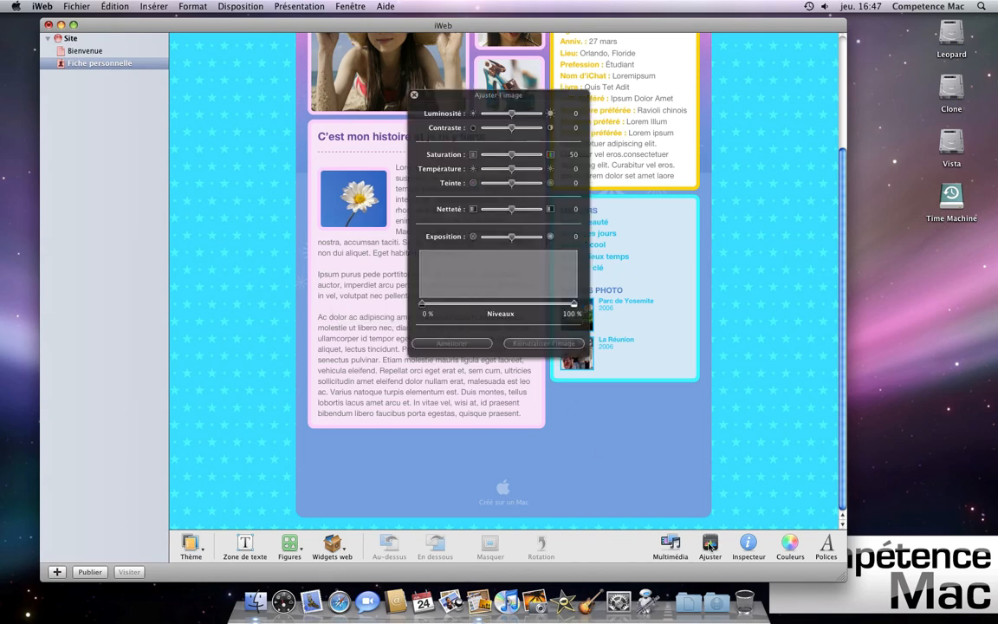
pyautogui.moveTo(474, 96); pyautogui.dragTo(780, 194)
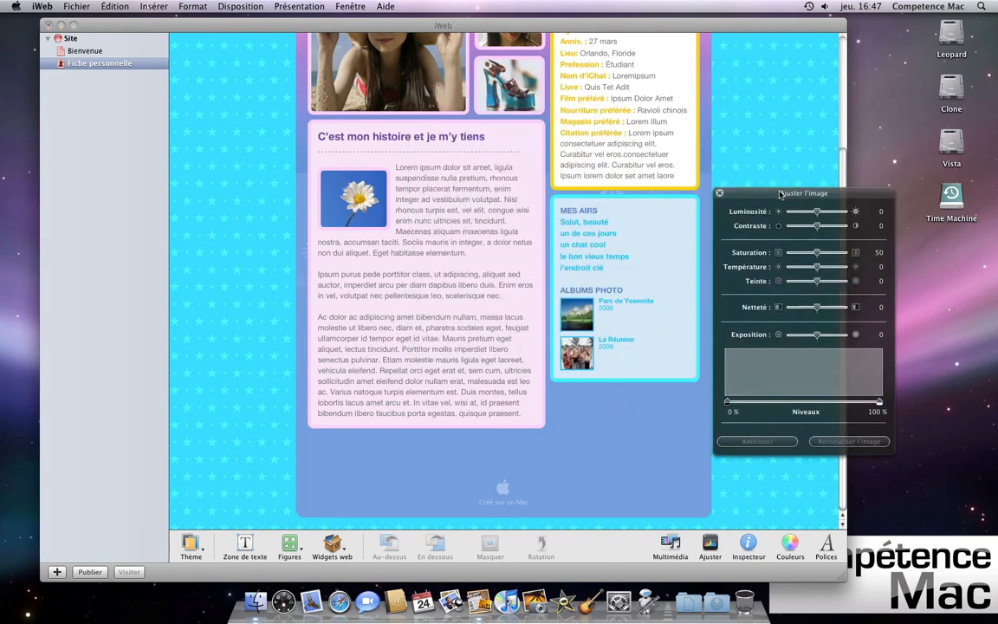
pyautogui.click(719, 193)
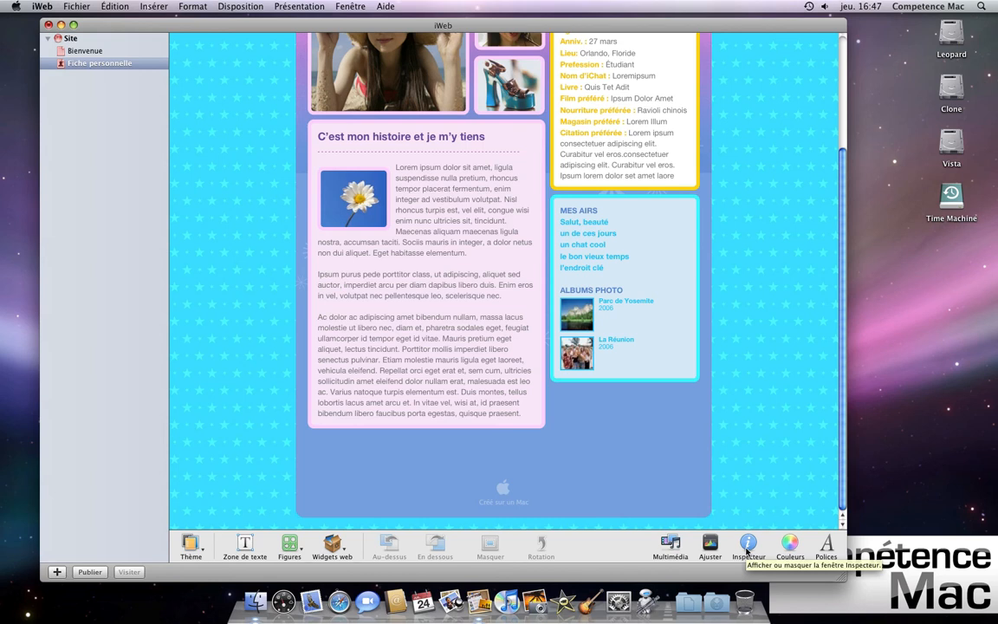
# - Inspect the page settings and the blog and podcast settings in the inspector, and close it
pyautogui.click(747, 546)
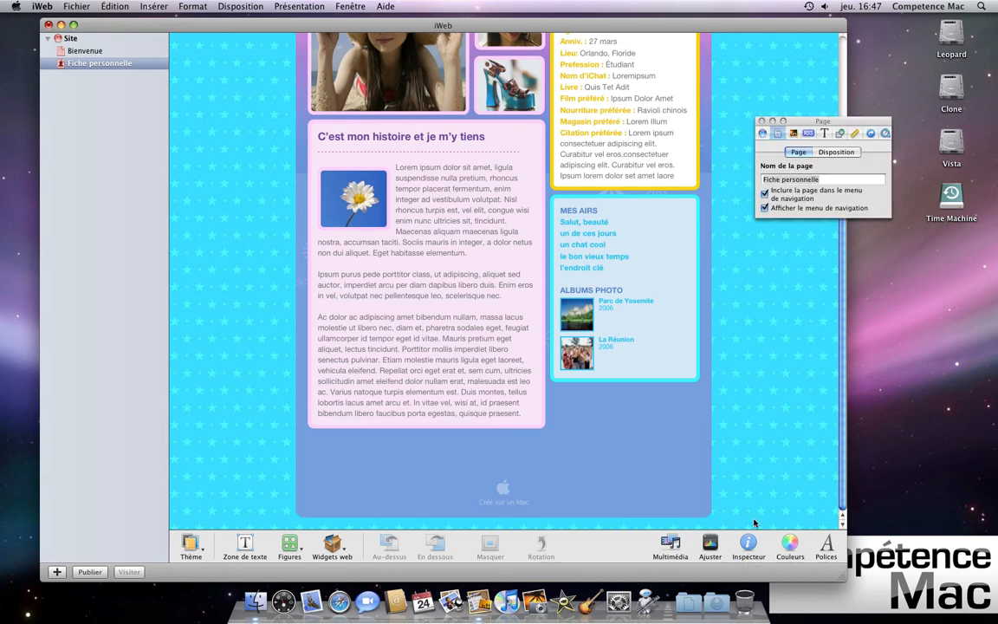
pyautogui.click(807, 132)
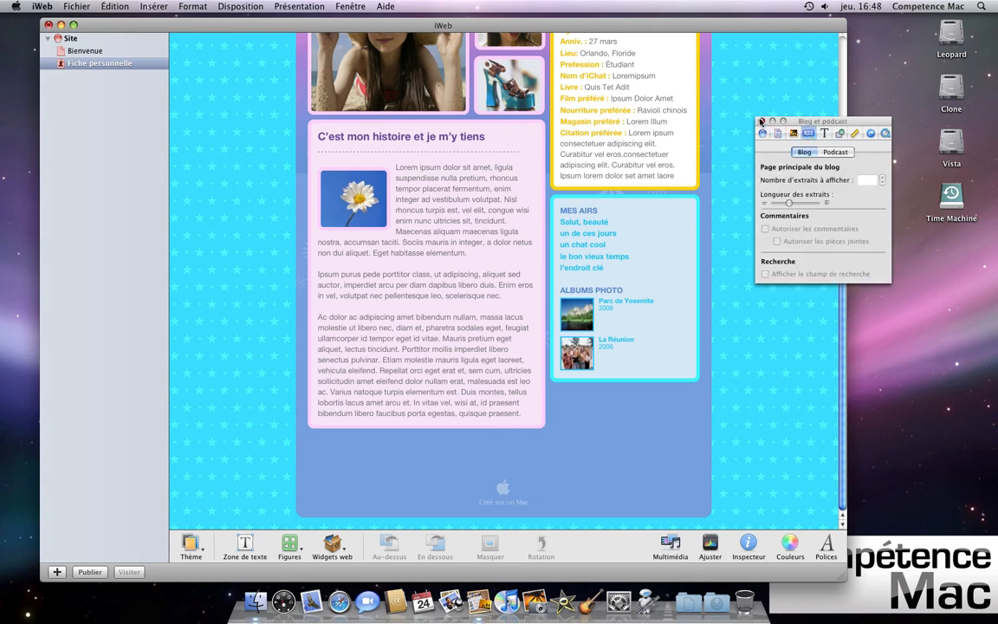
pyautogui.click(761, 122)
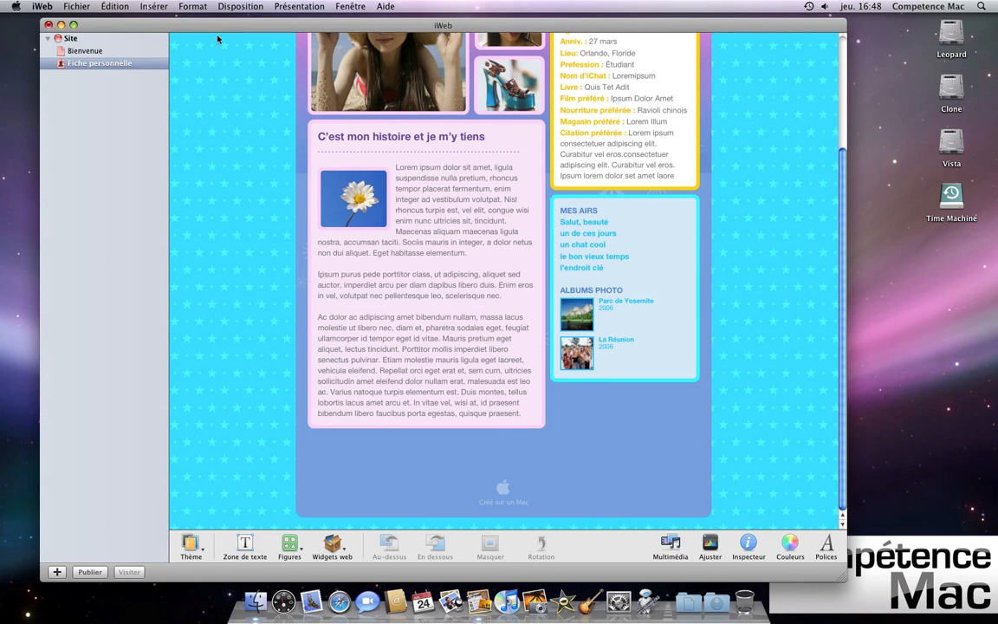
# - Review the commands for inserting and arranging page objects, and shift the iWeb window slightly on the desktop
pyautogui.click(190, 7)
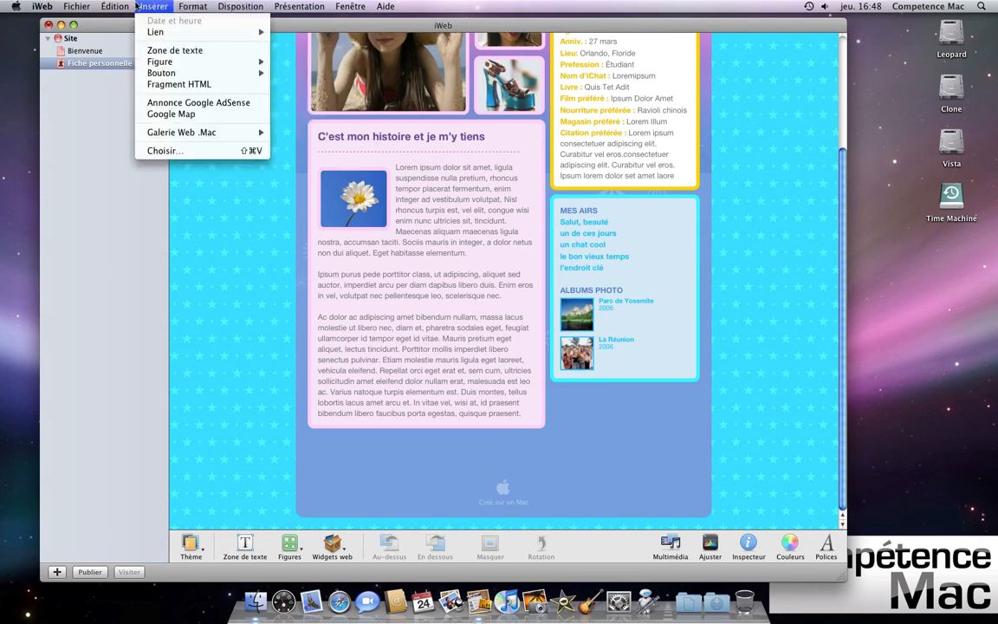
pyautogui.moveTo(45, 6)
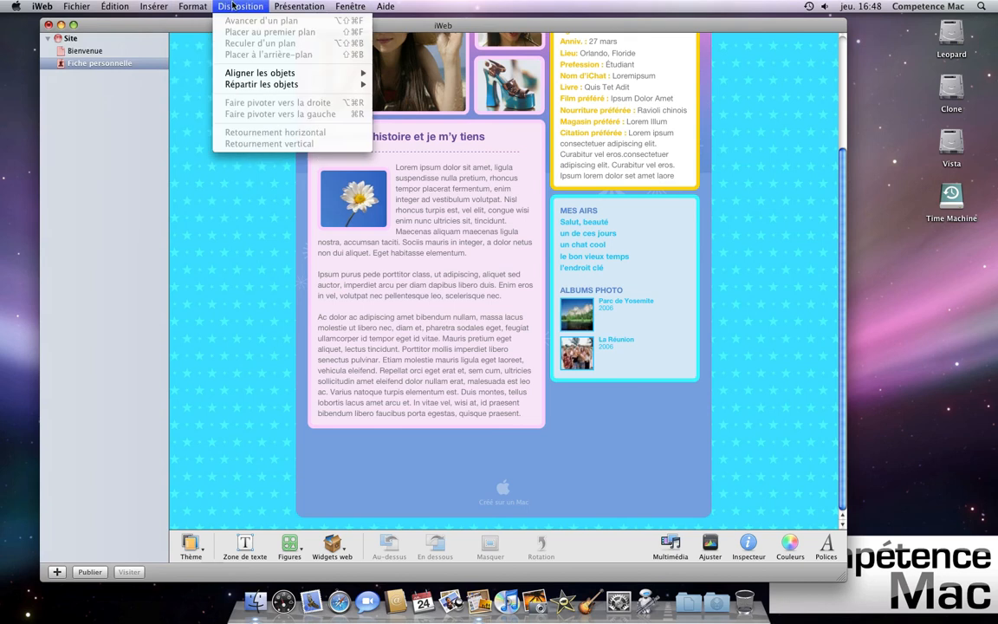
pyautogui.click(36, 4)
pyautogui.moveTo(134, 23); pyautogui.dragTo(122, 17)
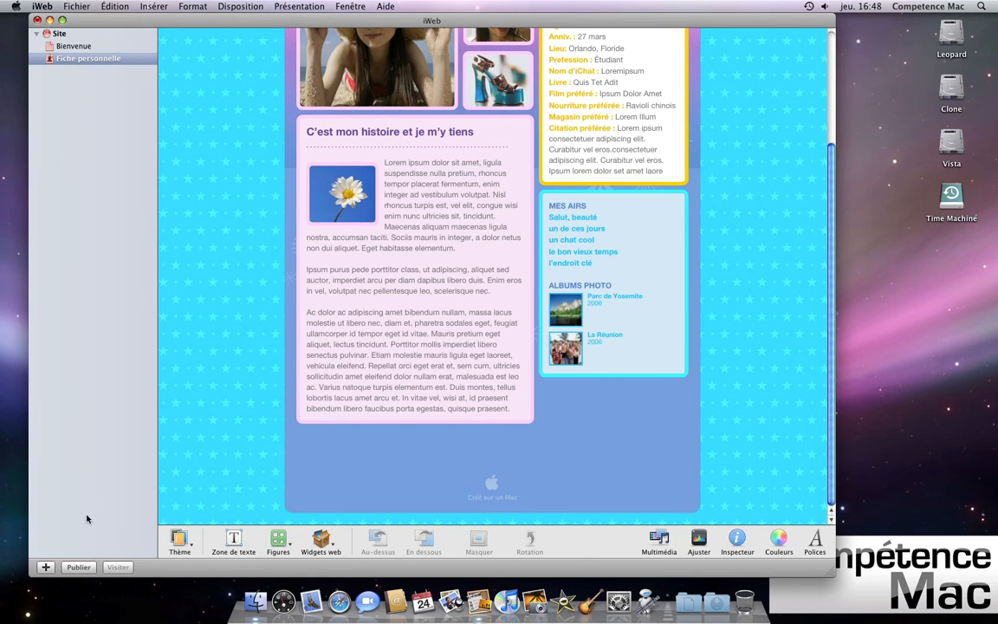
# - Start publishing the site and cancel at the content rights notice
pyautogui.click(74, 570)
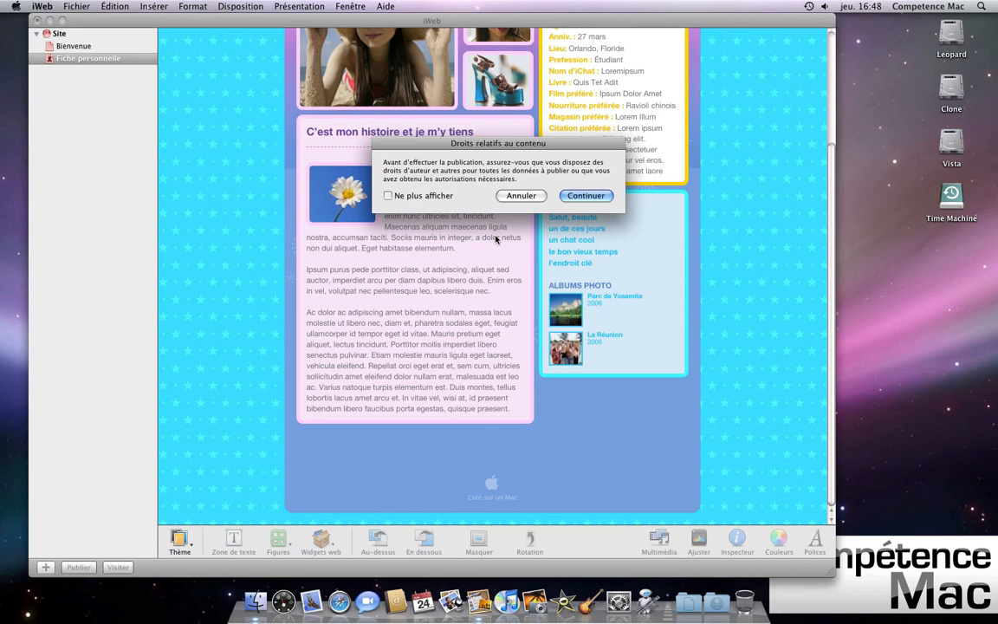
pyautogui.click(521, 196)
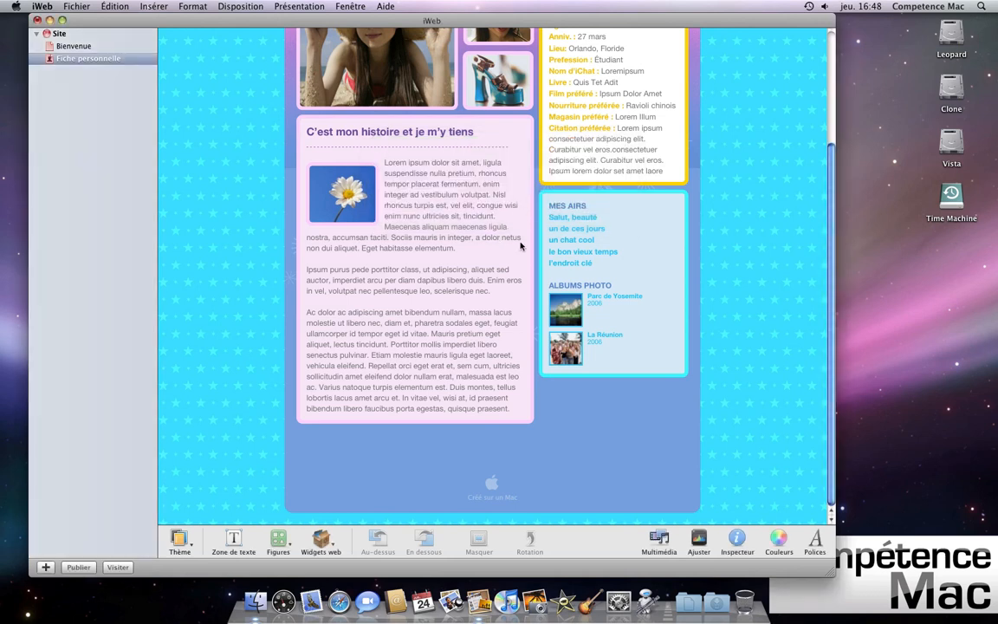
# - Display the Bienvenue page of the site
pyautogui.click(76, 47)
pyautogui.click(76, 48)
pyautogui.click(255, 187)
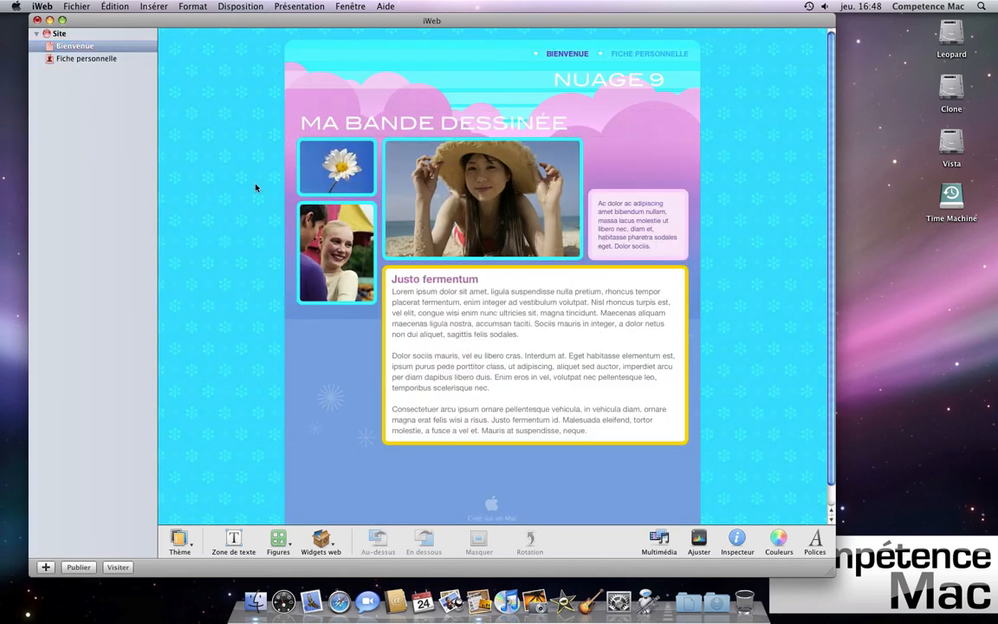